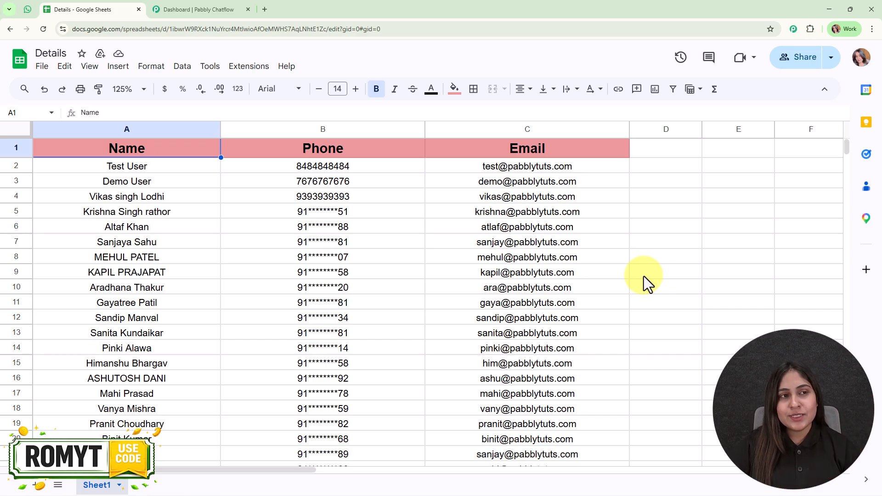
Step: Check the 'Hi Demo' greeting in the Pabbly Chatflow WhatsApp Web chat, then return to the Details spreadsheet
left_click(32, 9)
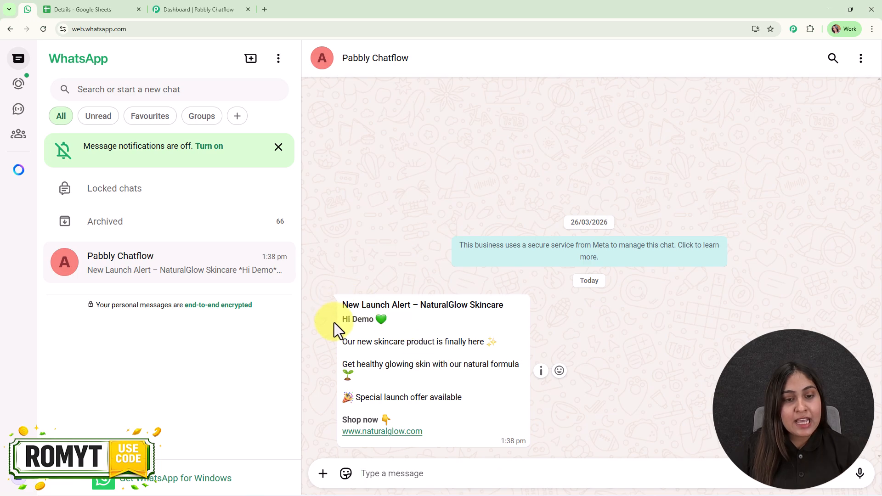
left_click_drag(339, 322, 390, 324)
left_click(410, 324)
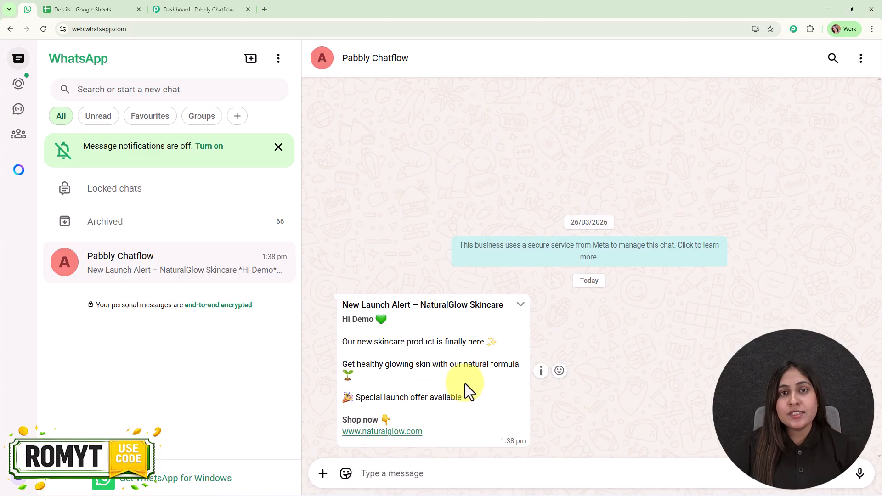
left_click(94, 8)
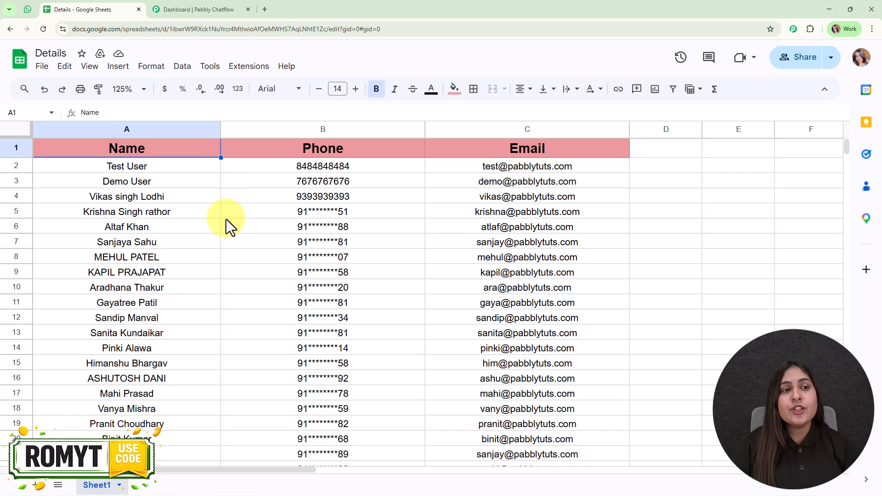
Step: Open pabbly.com/chatflow in a new tab, dismiss the offer popup and sign in
left_click(202, 9)
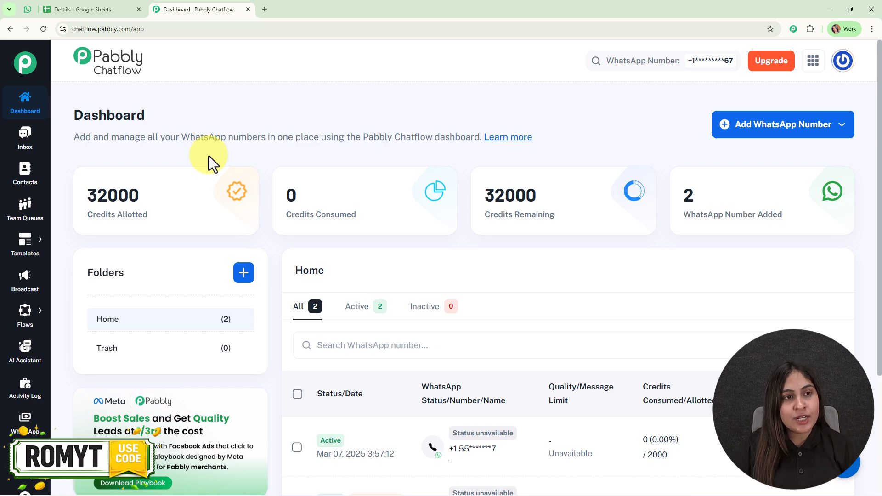
left_click(263, 9)
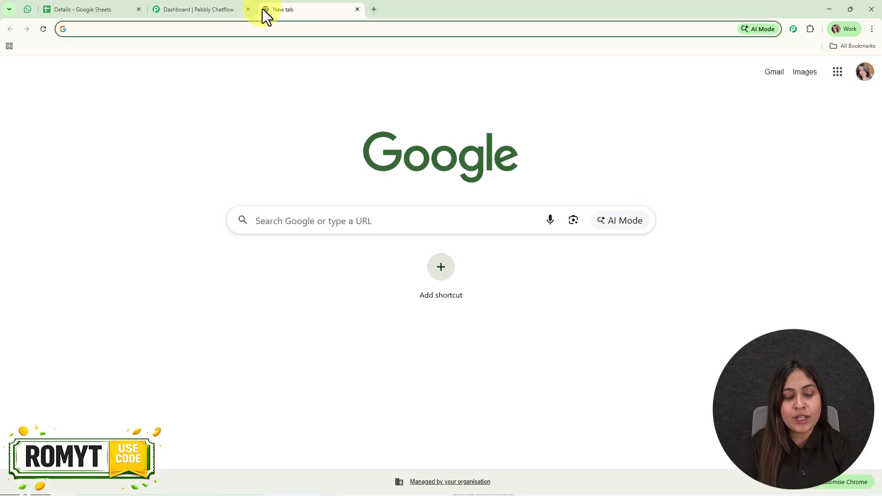
type("pabbly.com/chatflow")
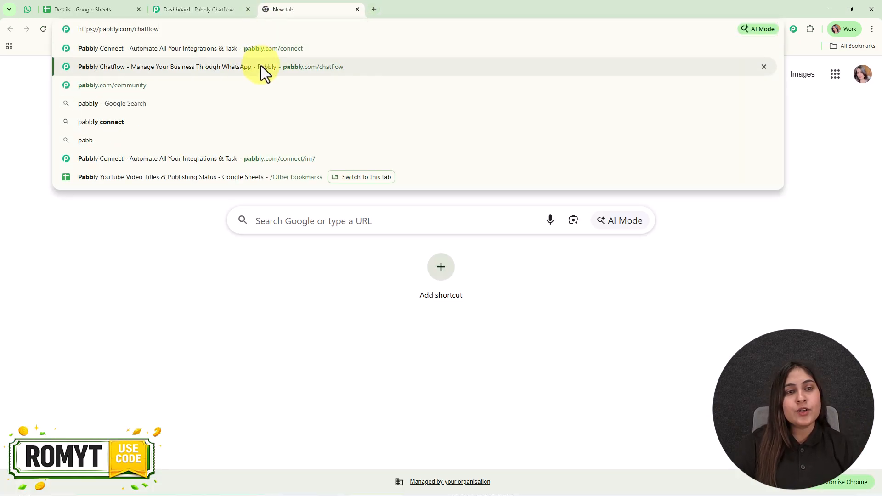
left_click(261, 67)
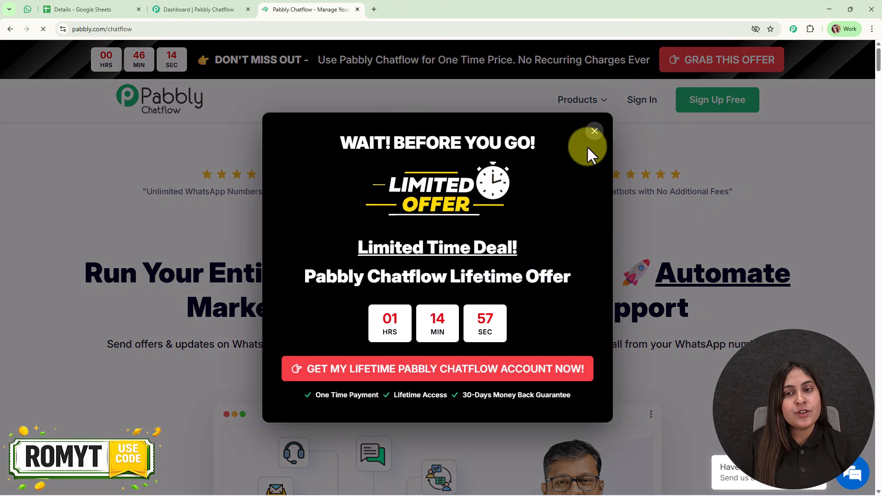
left_click(593, 134)
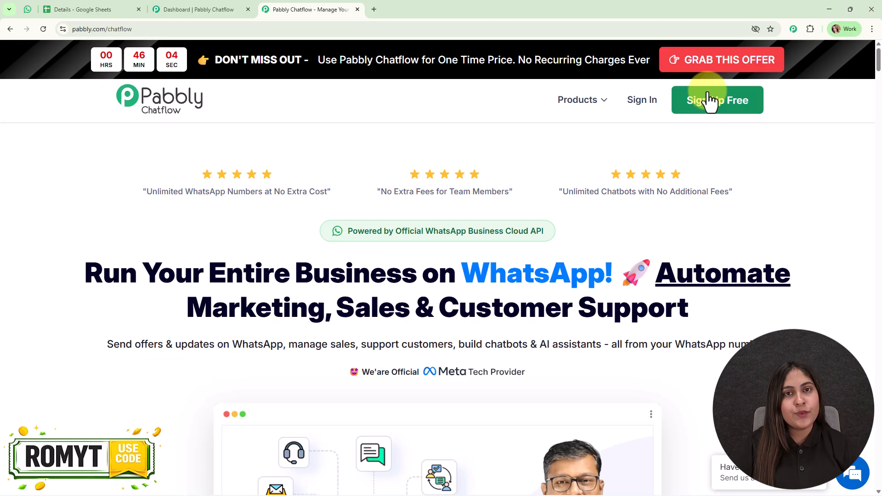
left_click(636, 111)
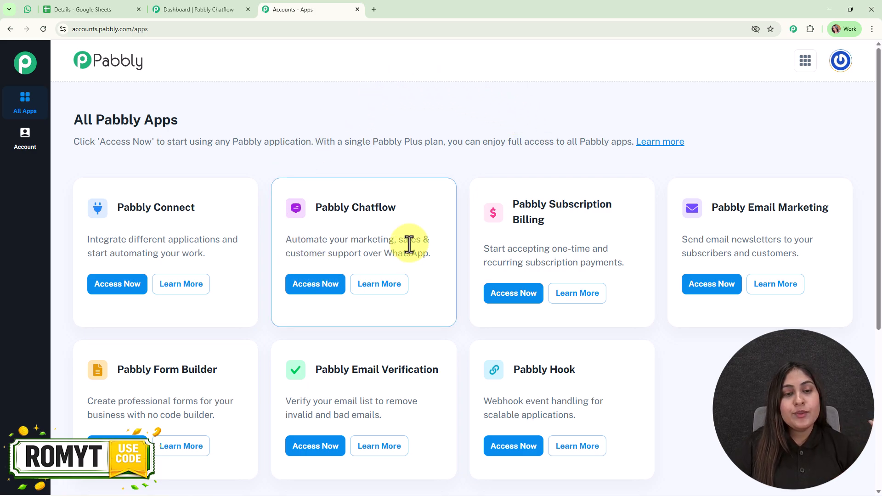
Step: Launch Pabbly Chatflow and review the dashboard's two connected WhatsApp numbers
left_click(298, 290)
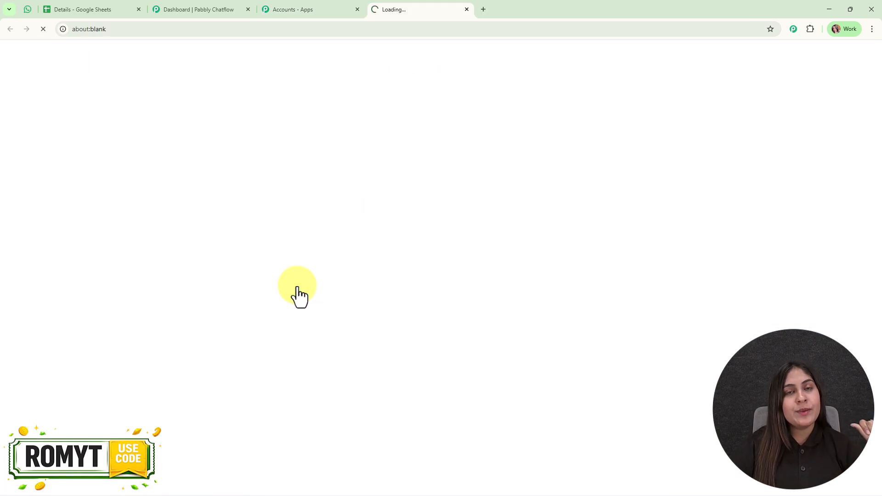
left_click(157, 2)
mouse_move(194, 172)
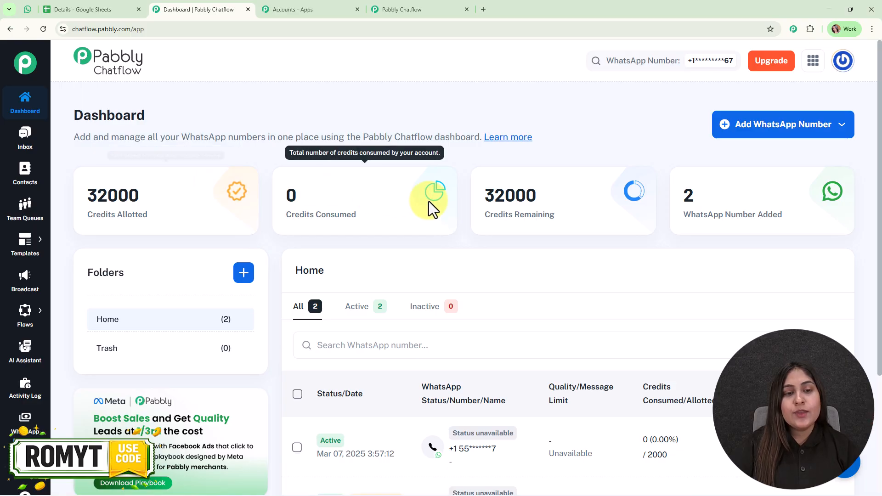
scroll(429, 201, "down", 3)
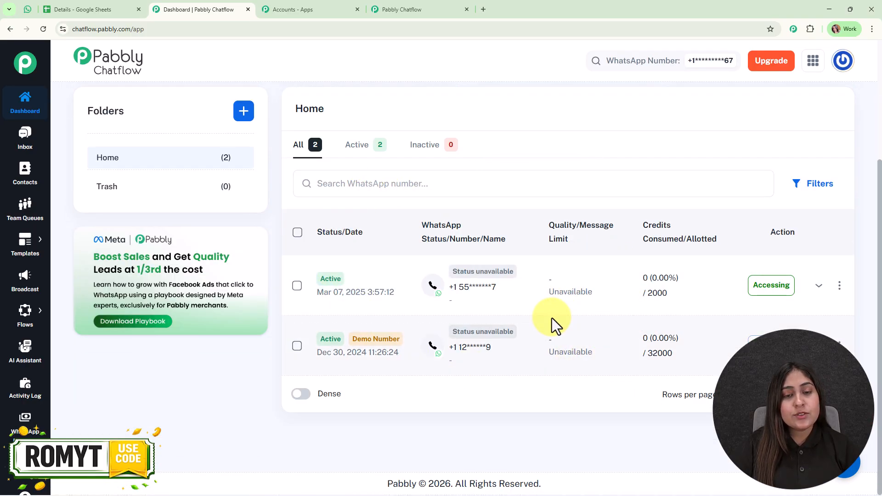
scroll(553, 322, "up", 3)
Step: Look over the Add WhatsApp Number options, then return to the WhatsApp Web chat
left_click(807, 130)
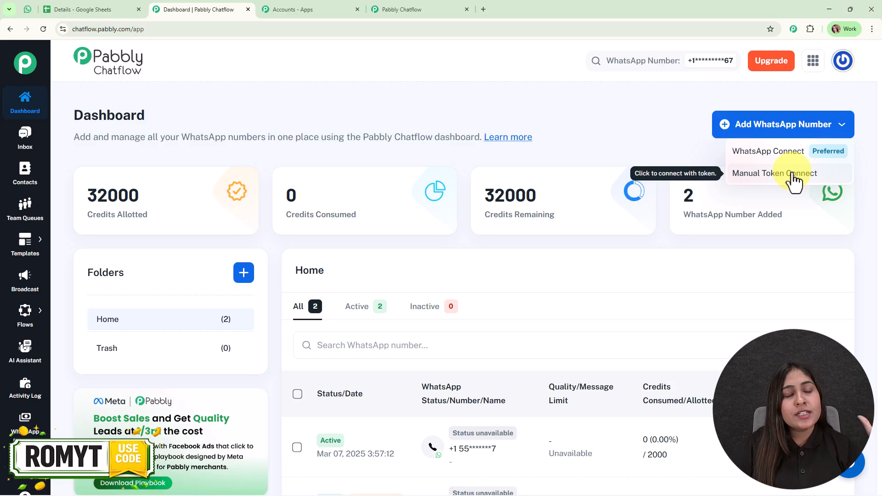
left_click(634, 129)
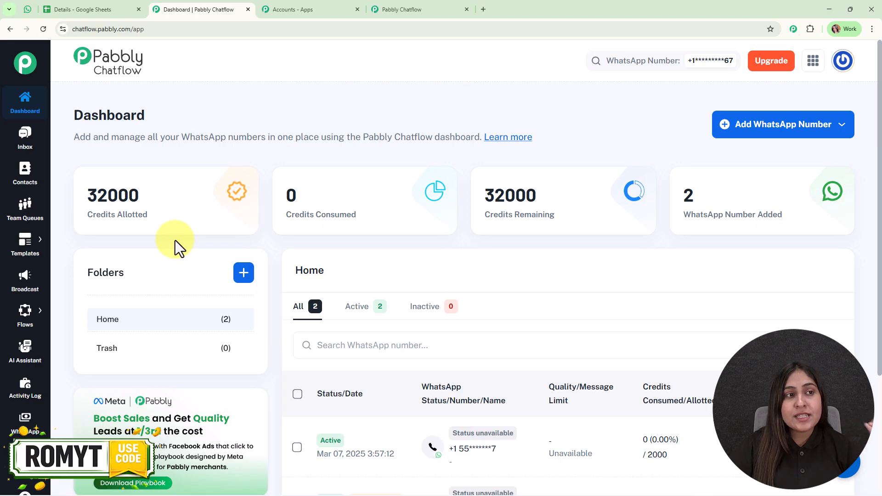
left_click(27, 9)
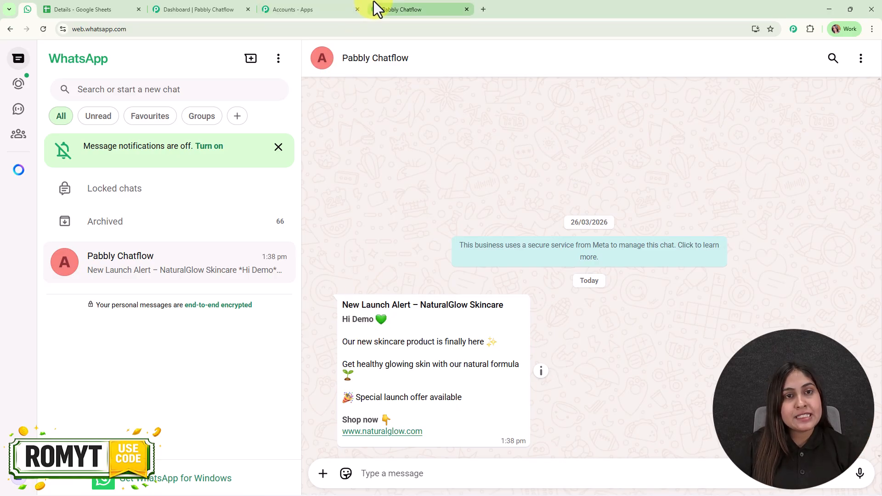
Step: Go back to the 'Dashboard | Pabbly Chatflow' tab
left_click(241, 7)
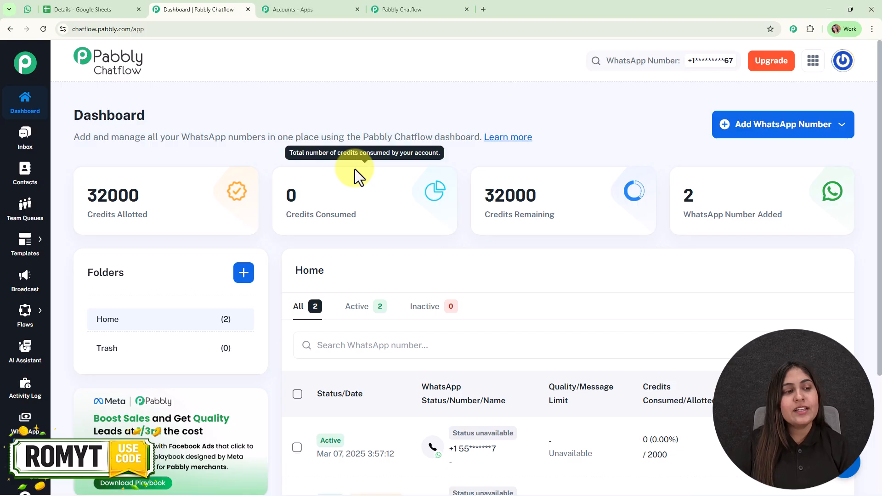
Step: Preview the new_product_launch template's message in the Templates List
mouse_move(25, 248)
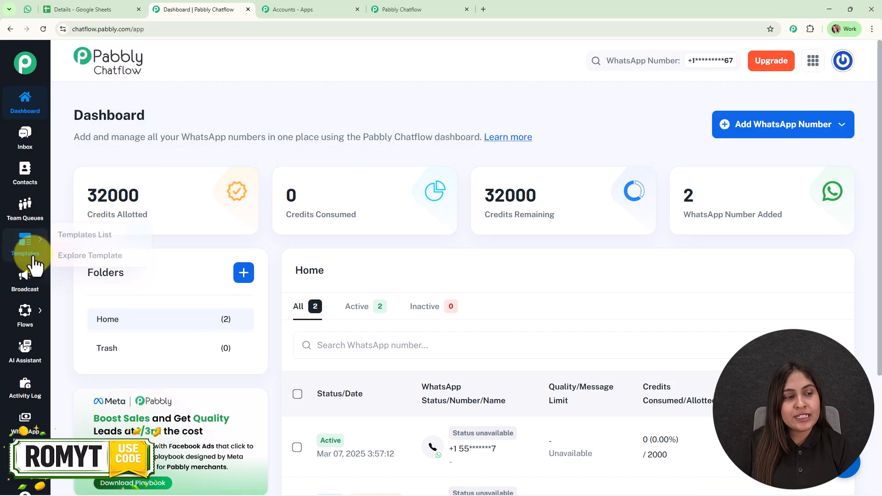
left_click(108, 235)
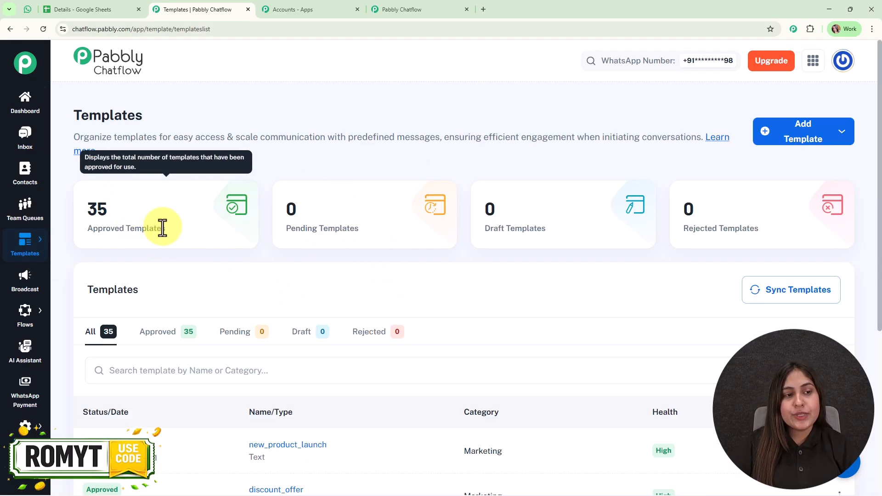
mouse_move(755, 214)
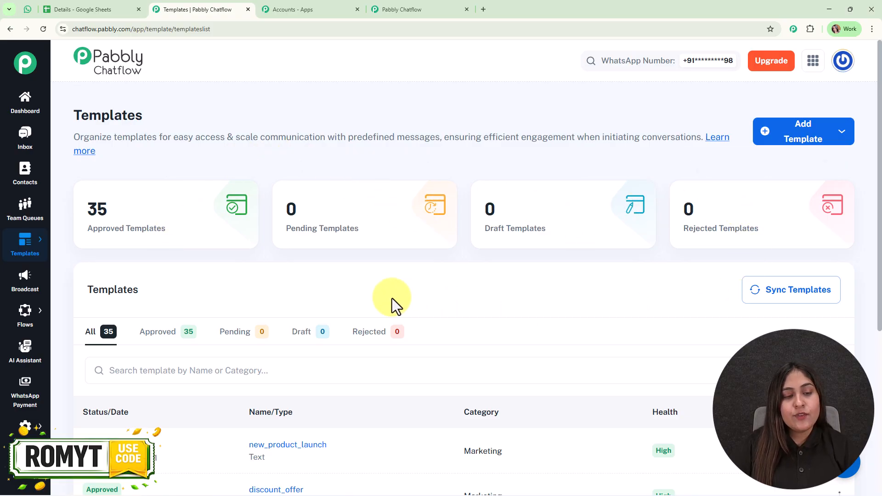
scroll(406, 300, "down", 3)
left_click(287, 314)
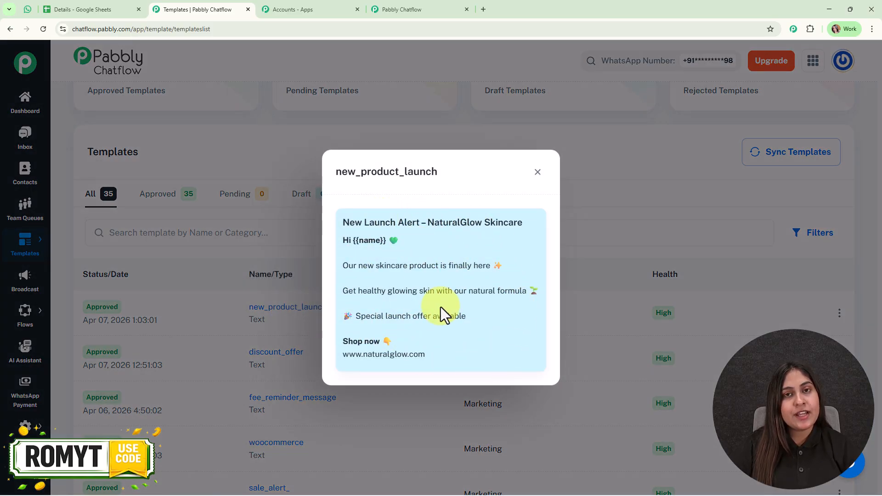
left_click(538, 171)
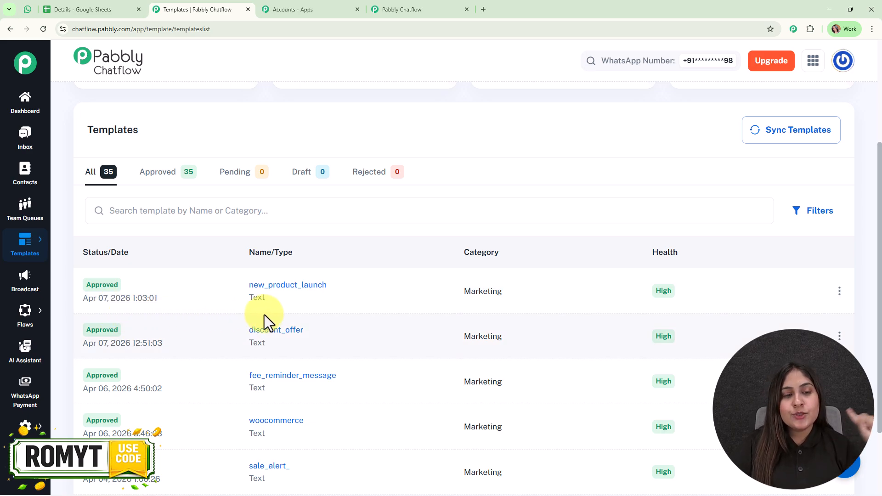
Step: View the blank Add Template form, then go to the Broadcast page
scroll(266, 299, "up", 4)
left_click(789, 141)
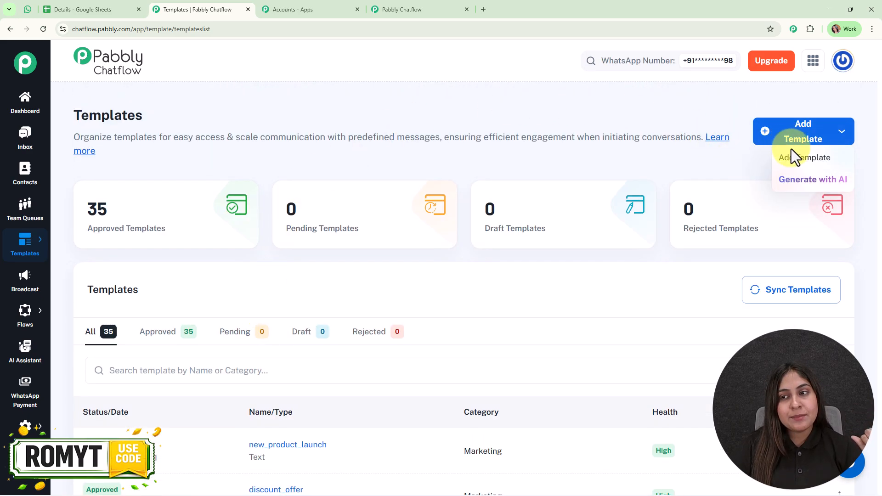
left_click(827, 159)
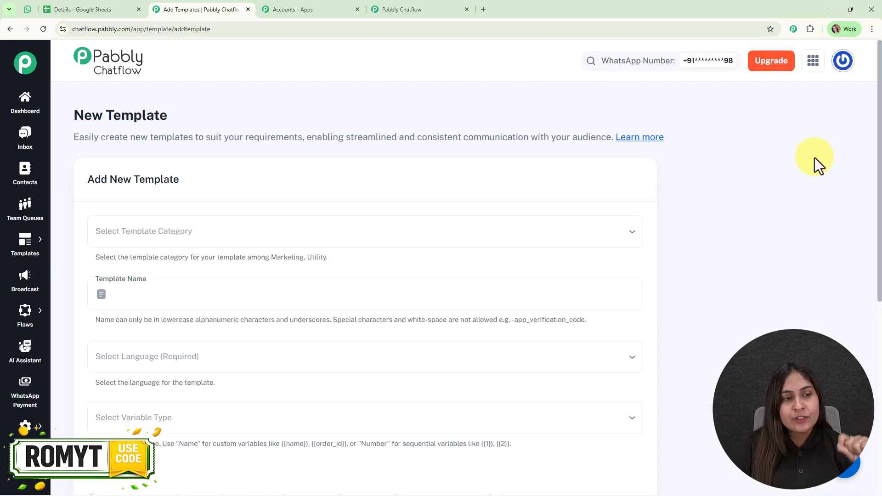
scroll(422, 379, "down", 6)
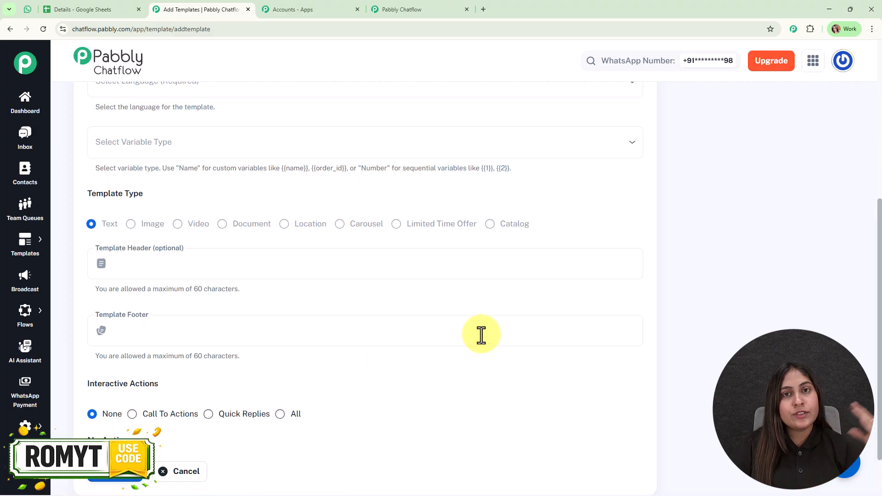
scroll(554, 317, "up", 3)
scroll(553, 313, "up", 3)
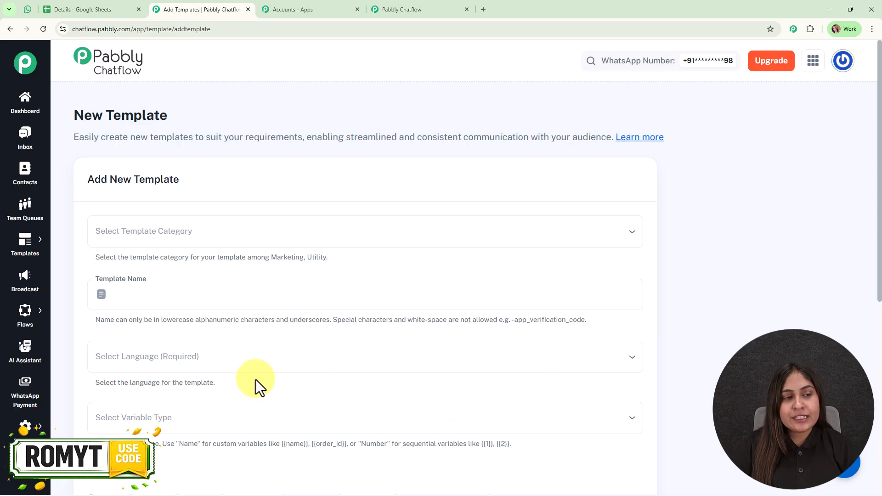
left_click(23, 297)
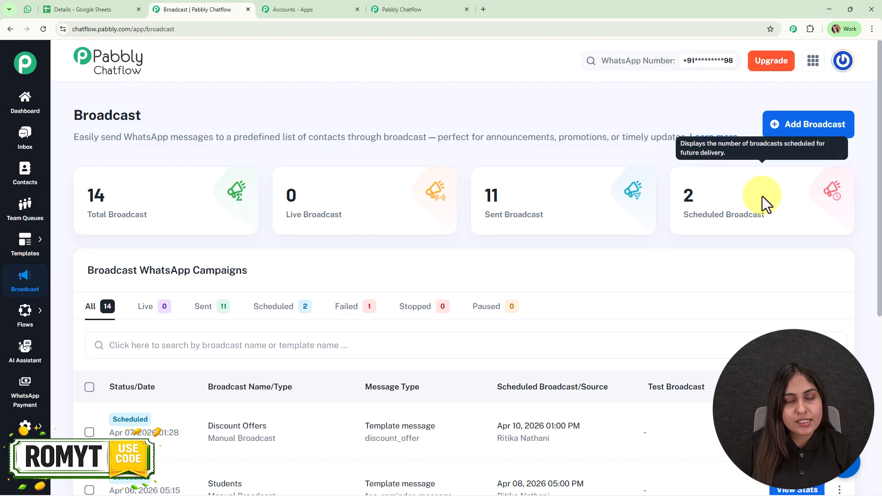
Step: Start a new broadcast and set its type to Broadcast Campaign
left_click(797, 120)
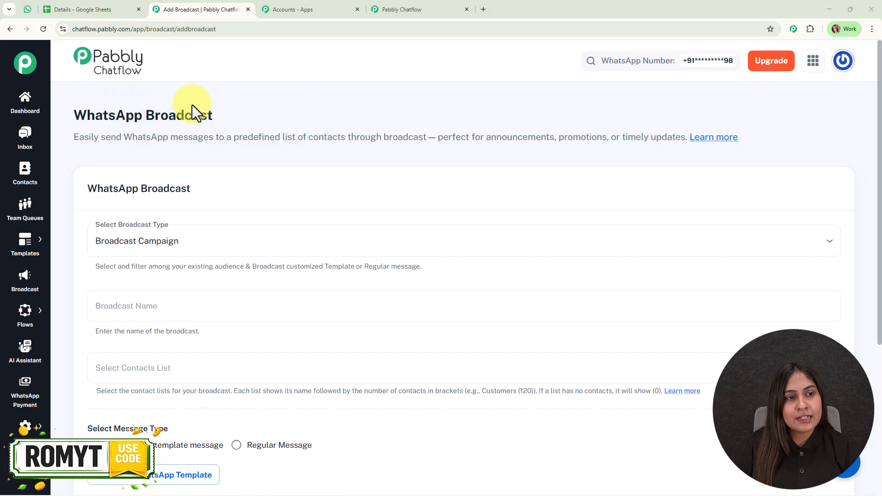
scroll(256, 117, "down", 2)
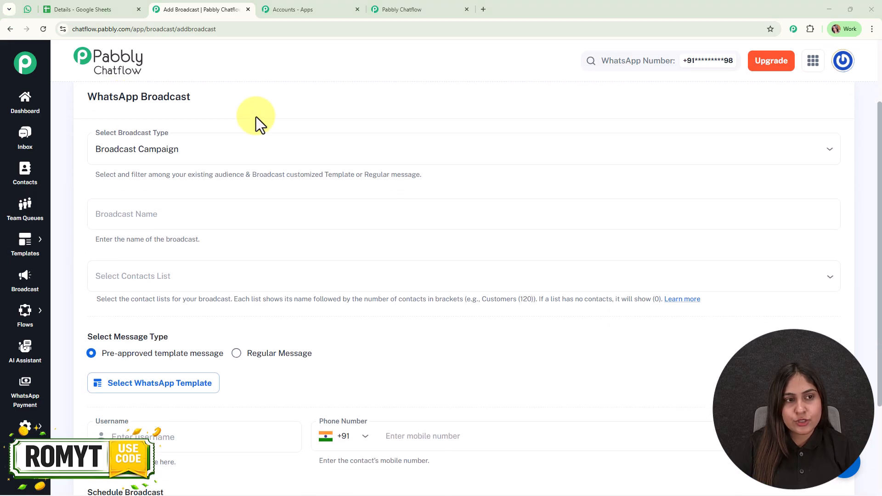
left_click(327, 146)
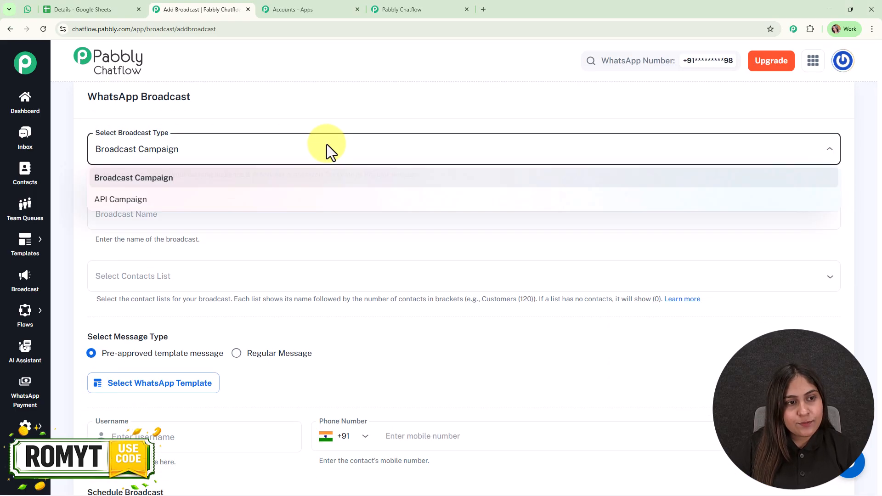
left_click(138, 188)
Step: Name the broadcast 'New Product Launch', then switch to the contacts spreadsheet
scroll(156, 191, "down", 1)
left_click(159, 174)
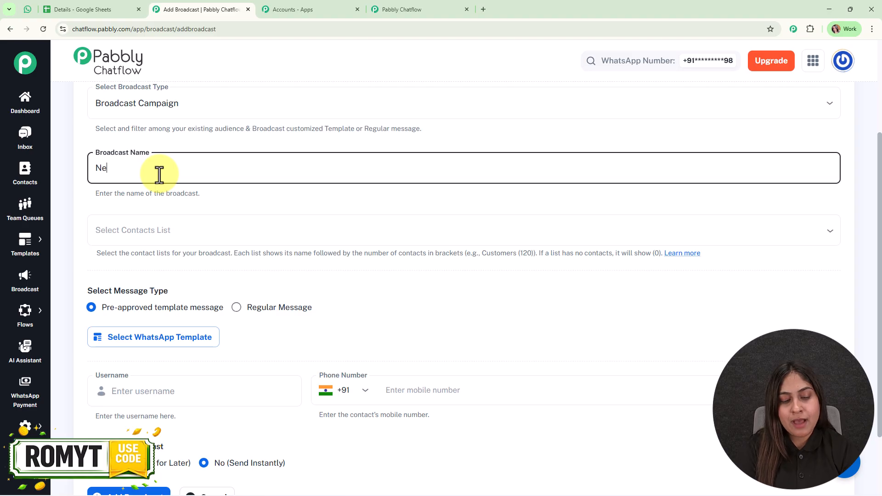
type("New Product Launch")
scroll(175, 193, "down", 1)
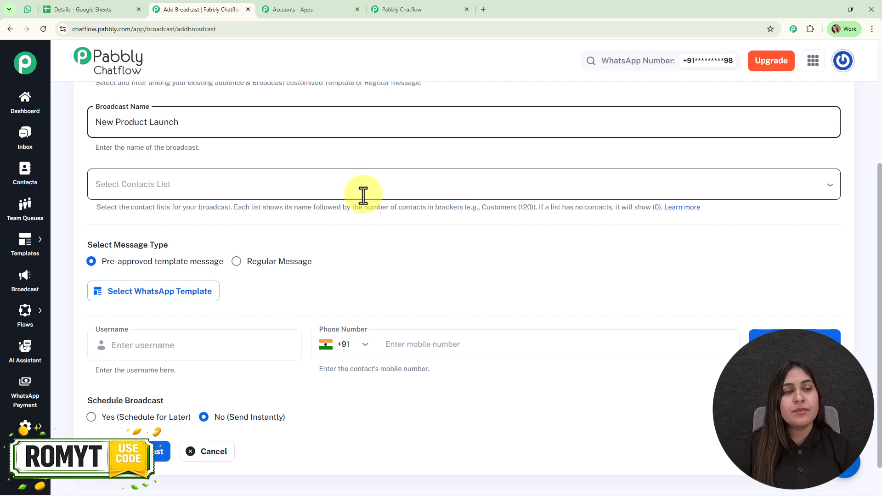
left_click(101, 8)
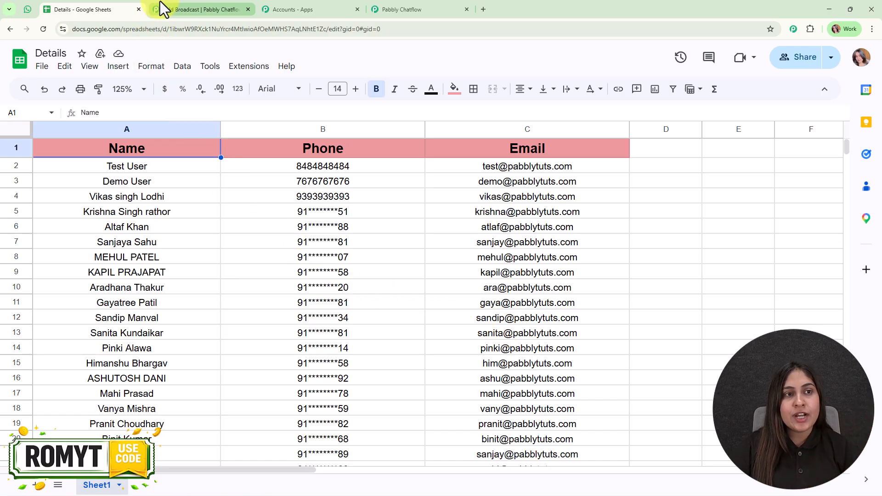
Step: Open the Pabbly Chatflow Contacts page in a new tab
left_click(184, 3)
right_click(26, 171)
left_click(56, 183)
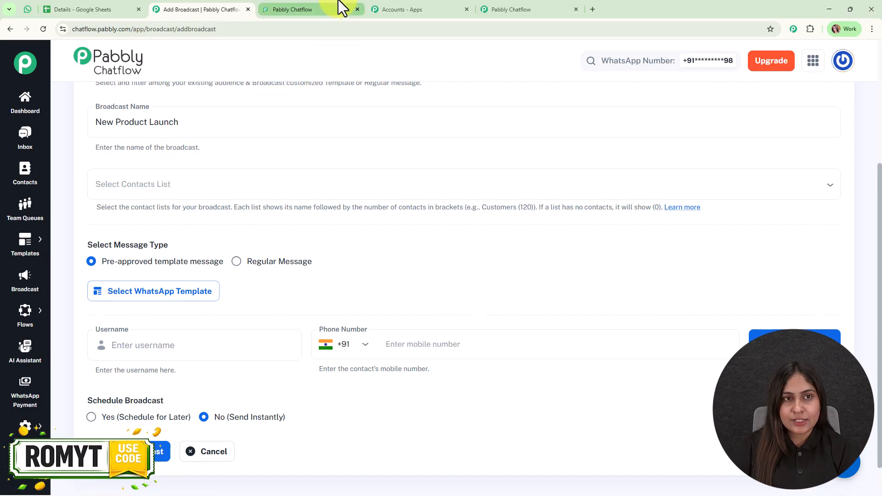
left_click(339, 6)
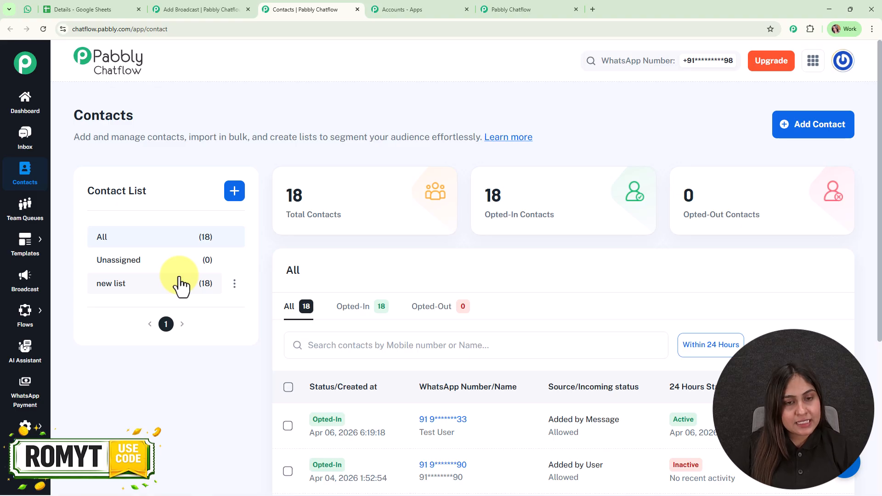
Step: Open Add Bulk Contacts, review the CSV file limits, then return to the spreadsheet
left_click(801, 138)
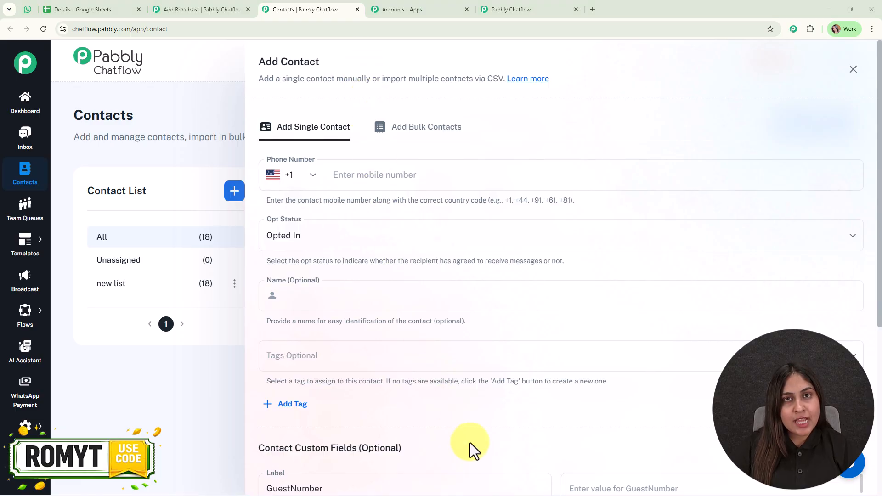
left_click(441, 143)
left_click_drag(424, 314, 771, 323)
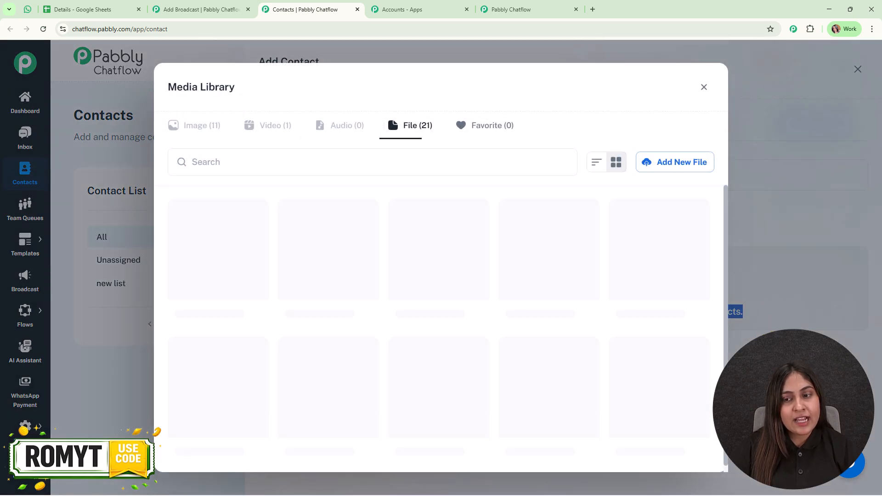
left_click(774, 343)
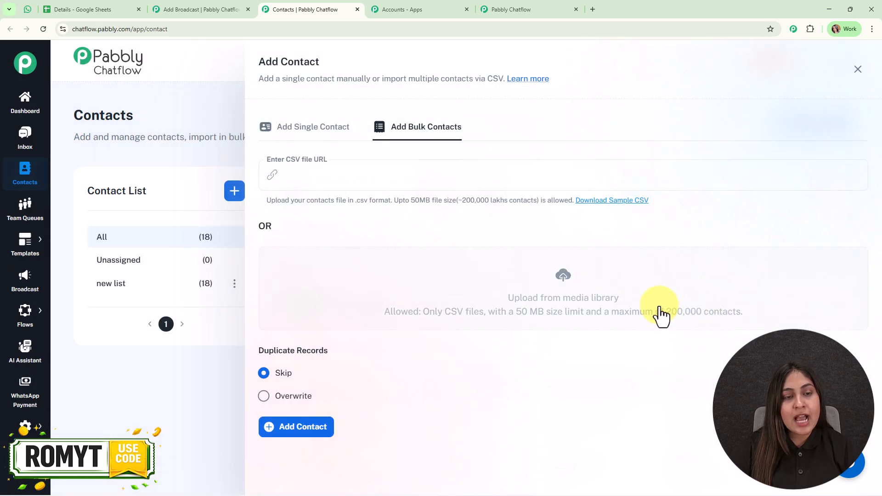
left_click(97, 9)
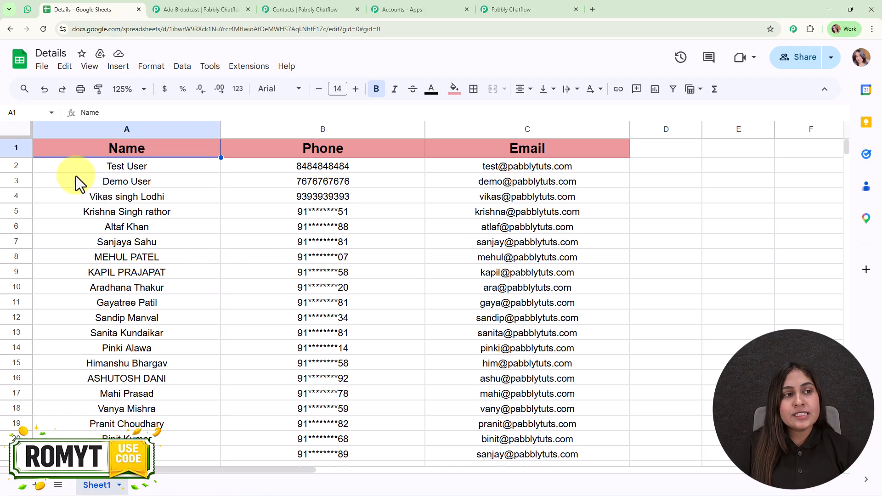
Step: Check the CSV option under File > Download, then return to the bulk import form
left_click(42, 67)
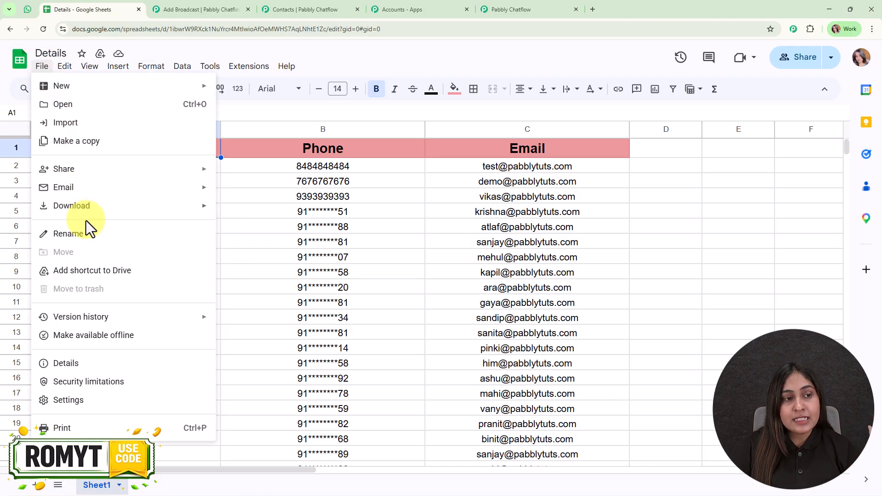
mouse_move(92, 206)
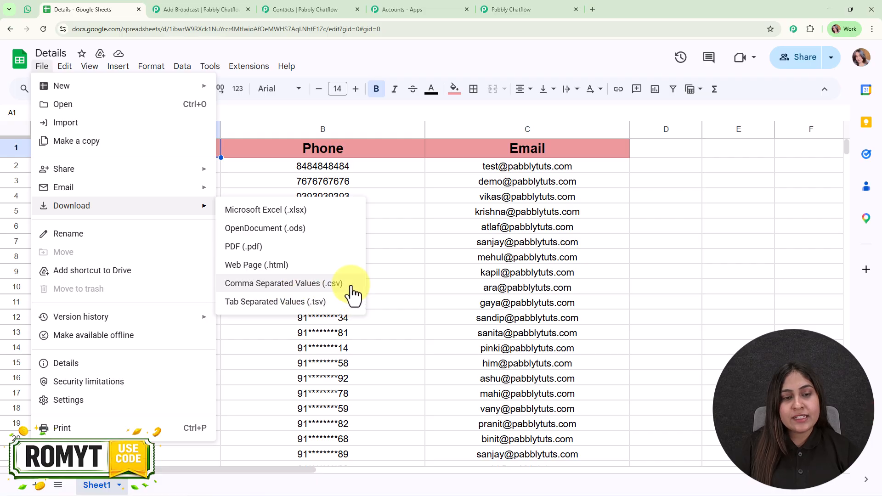
left_click(292, 9)
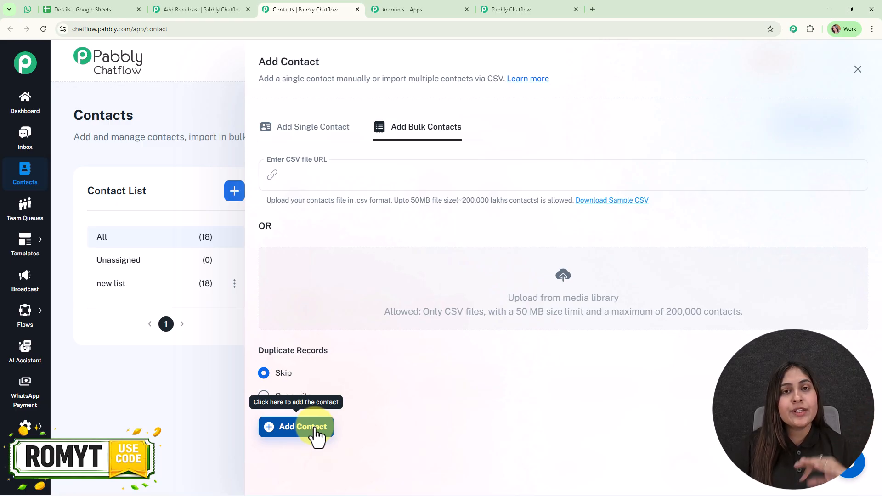
Step: Close the add-contact panel and target the broadcast at the 'new list (18)' contact list
left_click(859, 69)
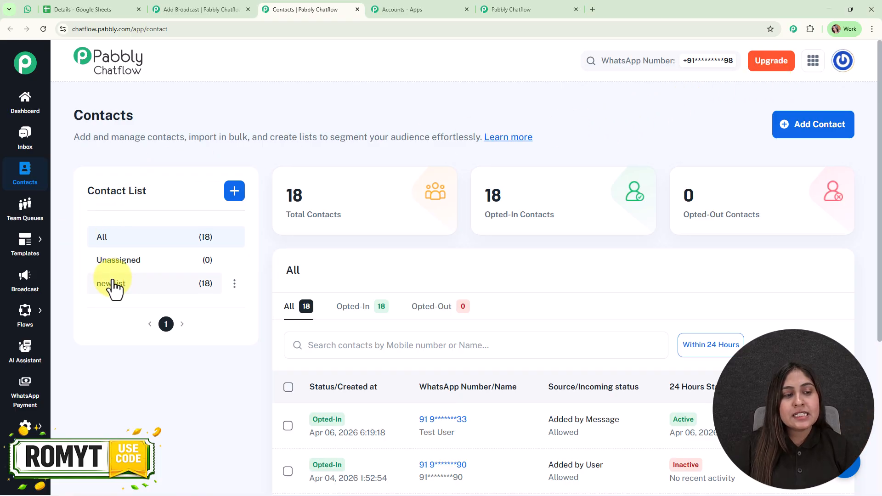
left_click(224, 8)
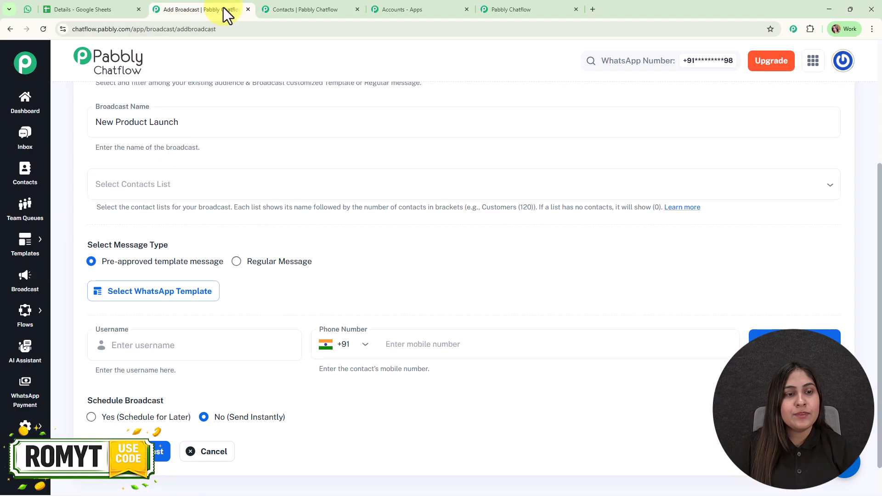
left_click(234, 190)
left_click(214, 232)
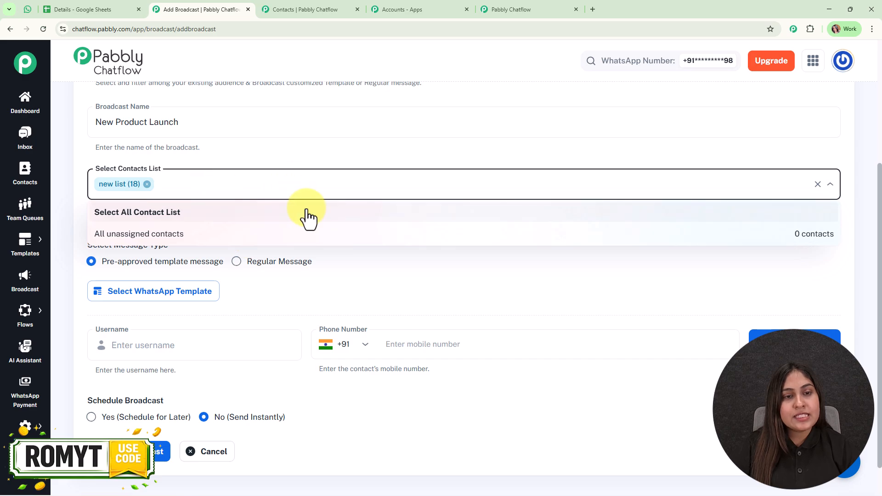
left_click(467, 148)
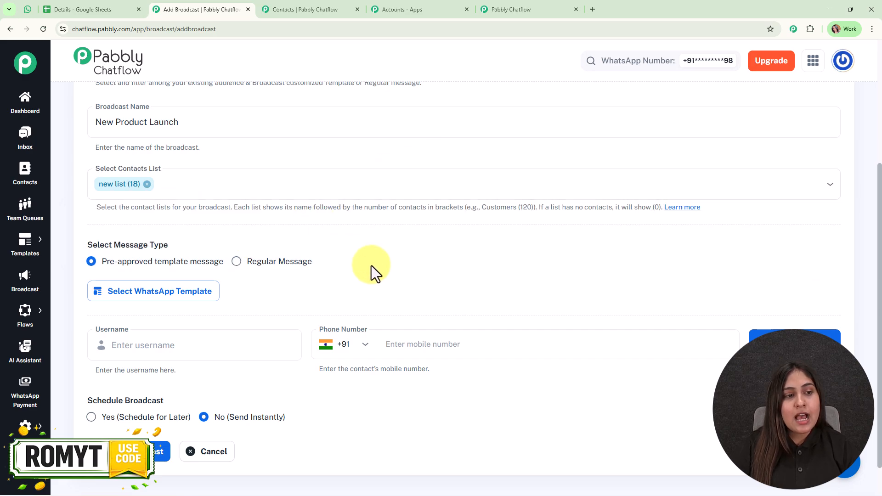
scroll(381, 264, "down", 1)
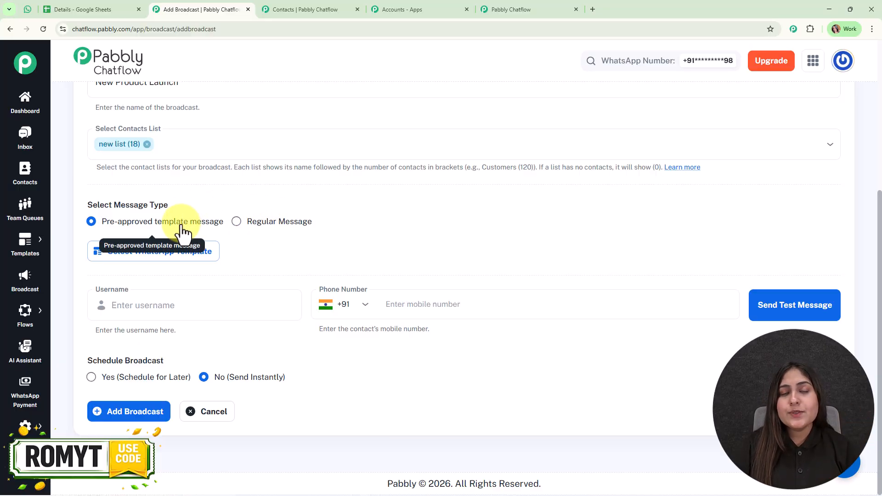
Step: Try the Regular Message type, typing test text 'dfasdd'
left_click(247, 226)
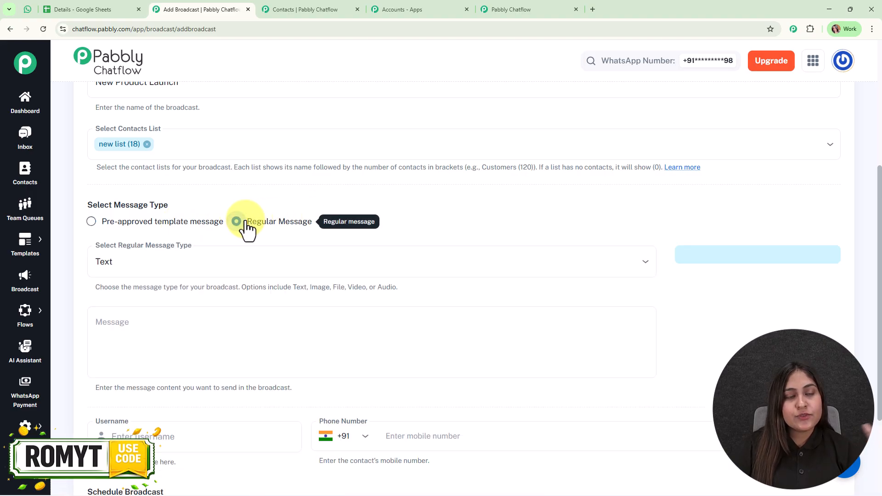
left_click(279, 274)
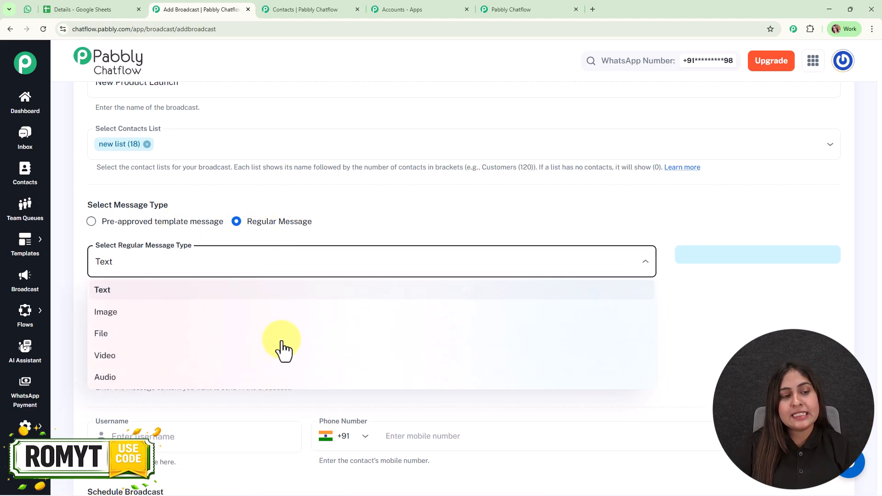
left_click(325, 315)
left_click(325, 315)
type("dfasdd")
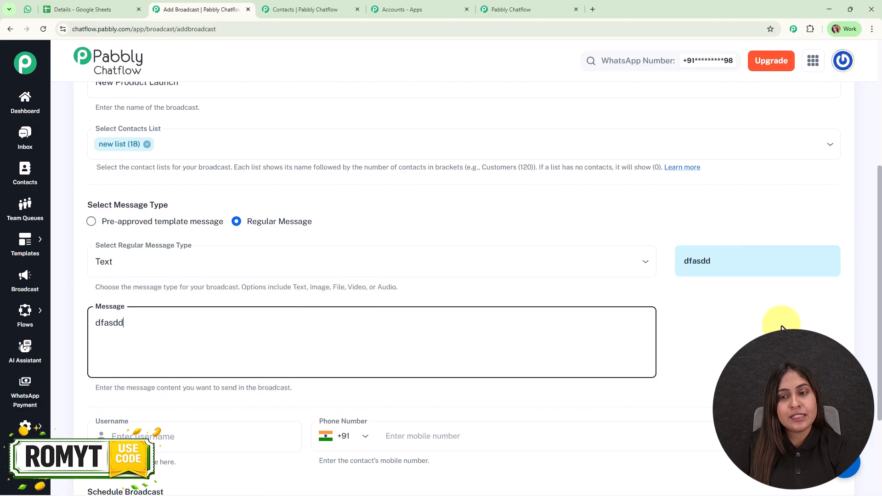
Step: Switch back to pre-approved templates, choose new_product_launch and clear Body Field 1
left_click(186, 222)
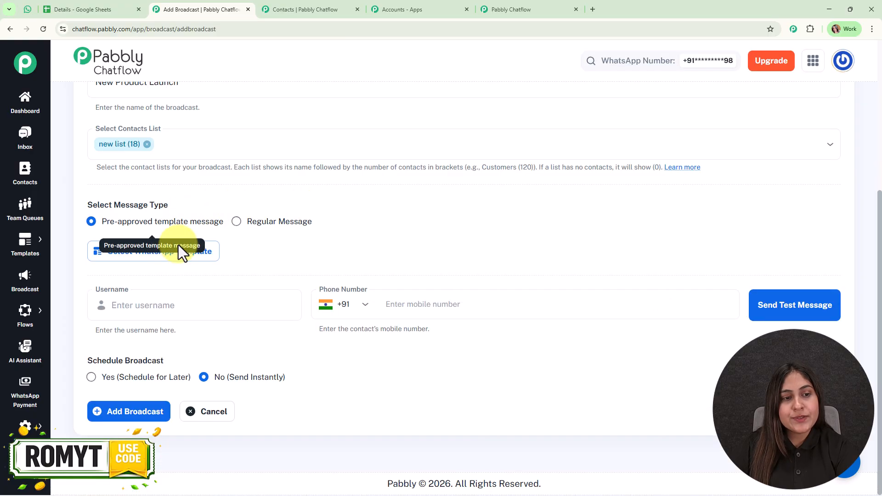
left_click(170, 253)
left_click(335, 248)
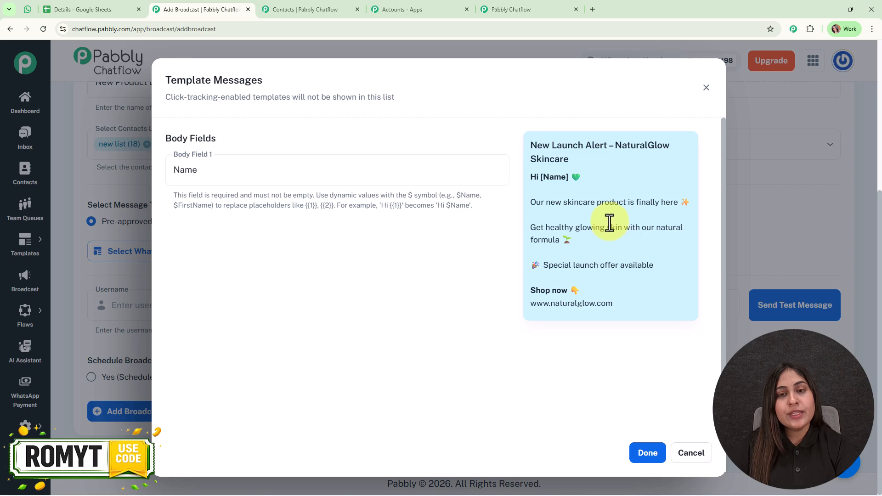
left_click_drag(540, 177, 568, 177)
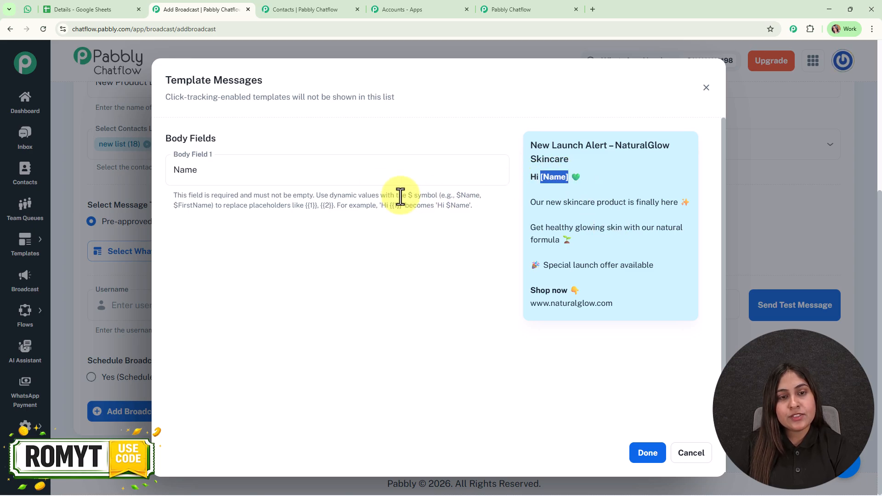
left_click_drag(205, 173, 151, 173)
key("BackSpace")
left_click(333, 294)
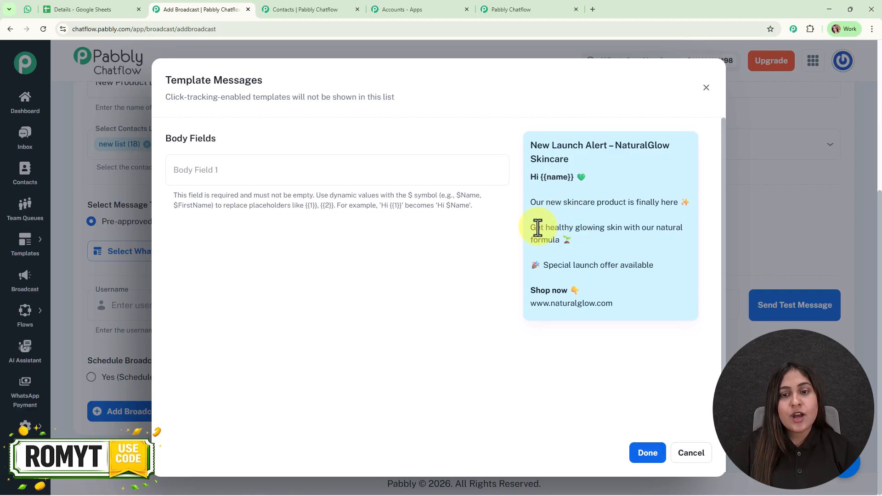
left_click(372, 172)
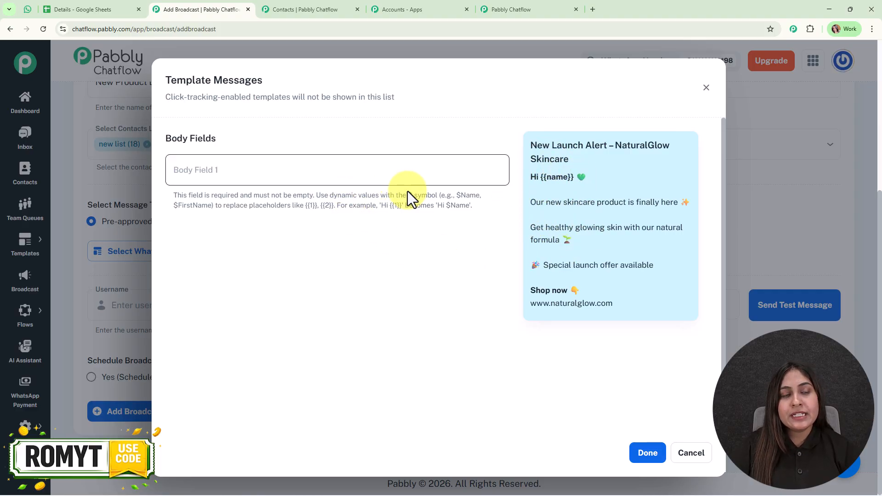
Step: Copy the Name field's variable from Settings > Contact Custom Fields
left_click(295, 10)
mouse_move(24, 427)
left_click(108, 365)
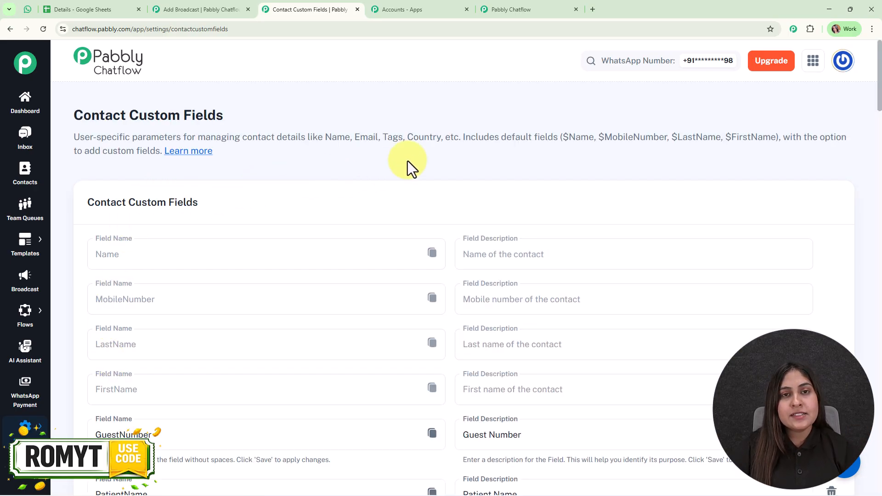
scroll(407, 160, "down", 2)
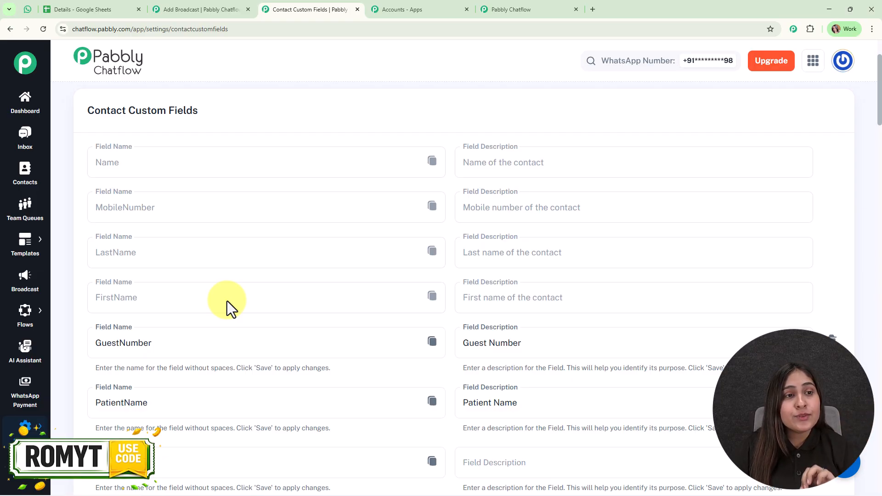
left_click(432, 161)
Step: Paste $Name into the template's Body Field 1 on the broadcast form
left_click(82, 9)
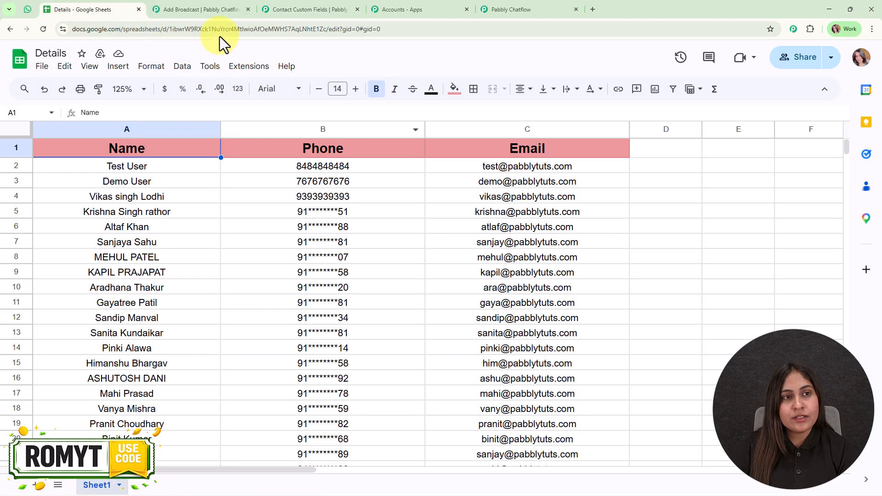
left_click(202, 9)
left_click(326, 169)
key("ctrl+v")
Step: Confirm the template variable mapping and send a test message to the test contact's name and mobile number
left_click(641, 455)
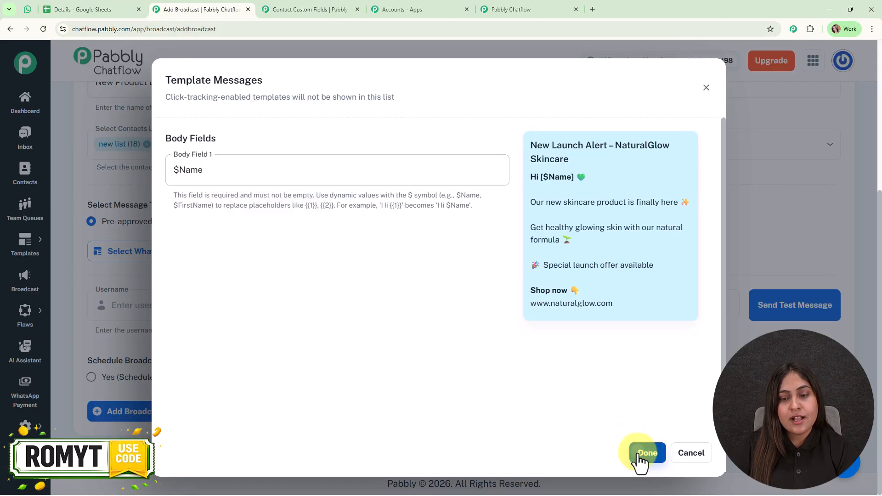
scroll(408, 217, "down", 3)
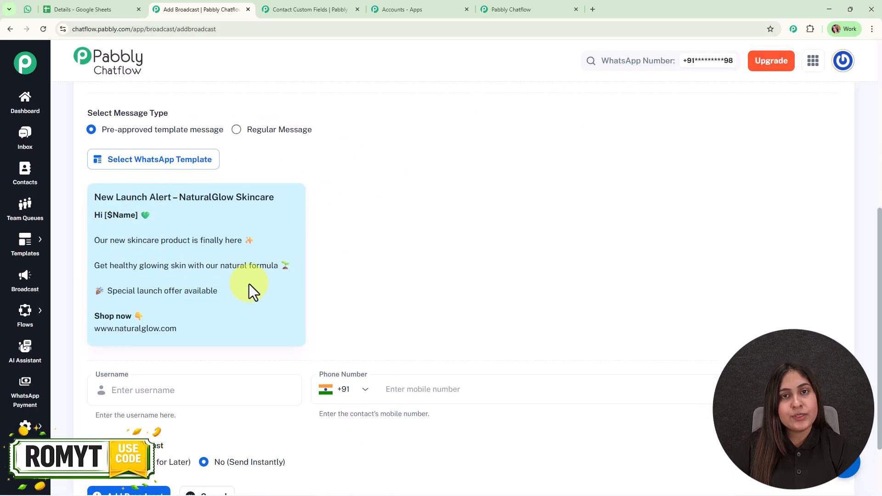
scroll(252, 290, "down", 2)
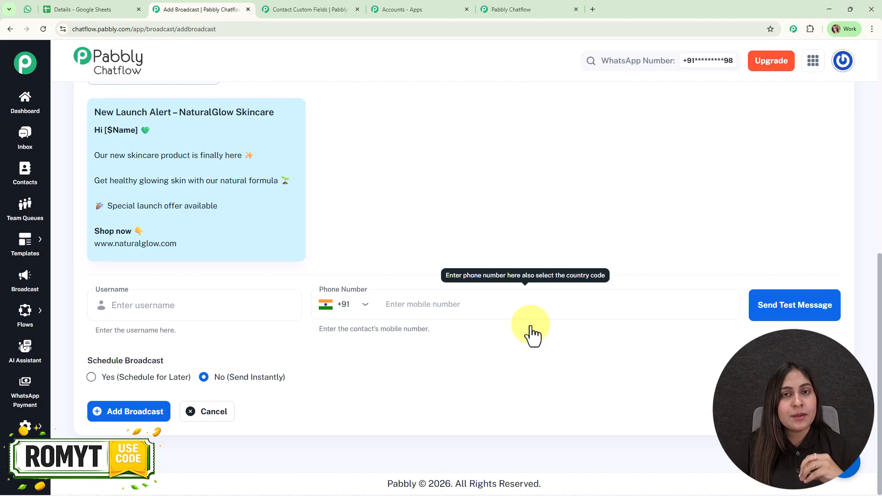
left_click(232, 300)
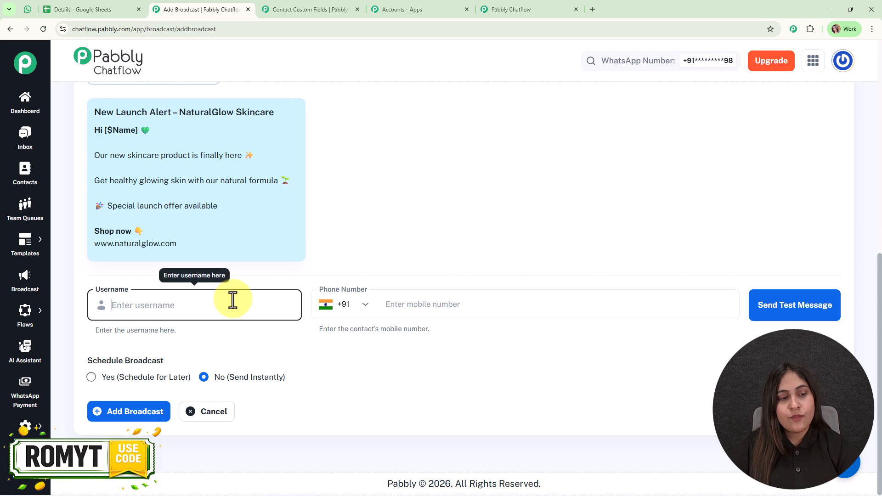
type("Rom")
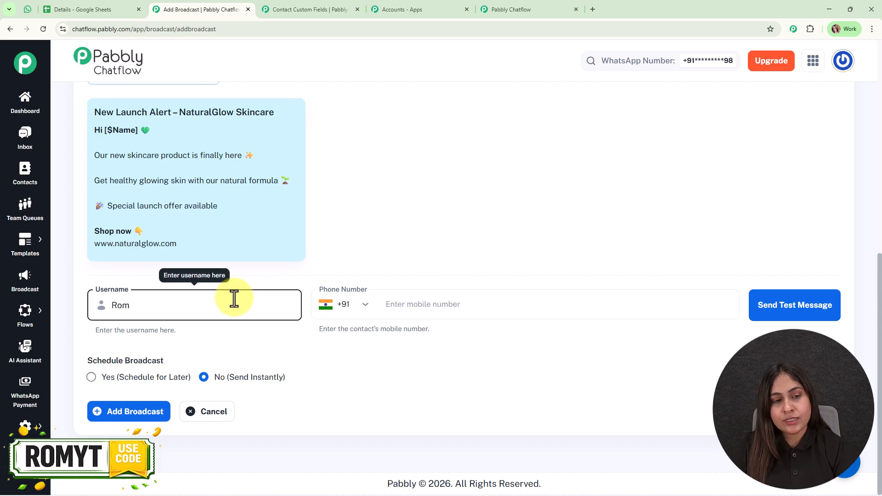
type("a")
left_click(460, 309)
type("88")
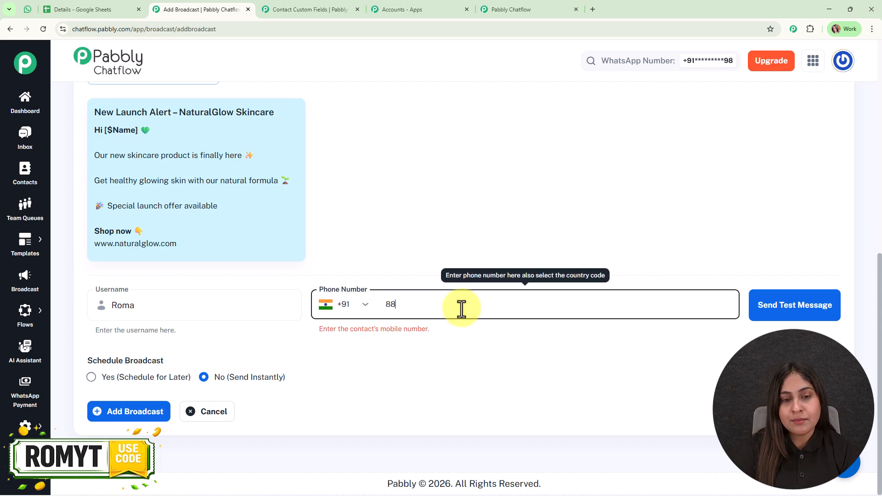
left_click(798, 302)
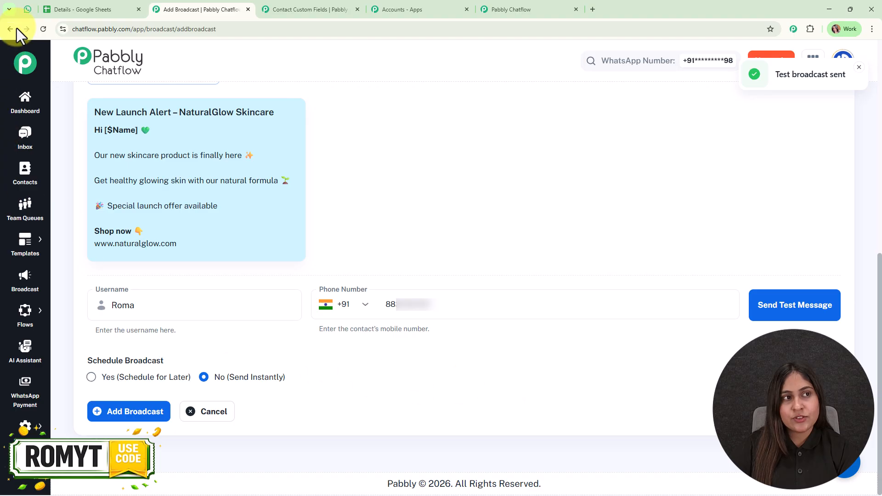
Step: Verify in WhatsApp Web that the test launch message greets the contact by name, then return to the broadcast form
left_click(29, 8)
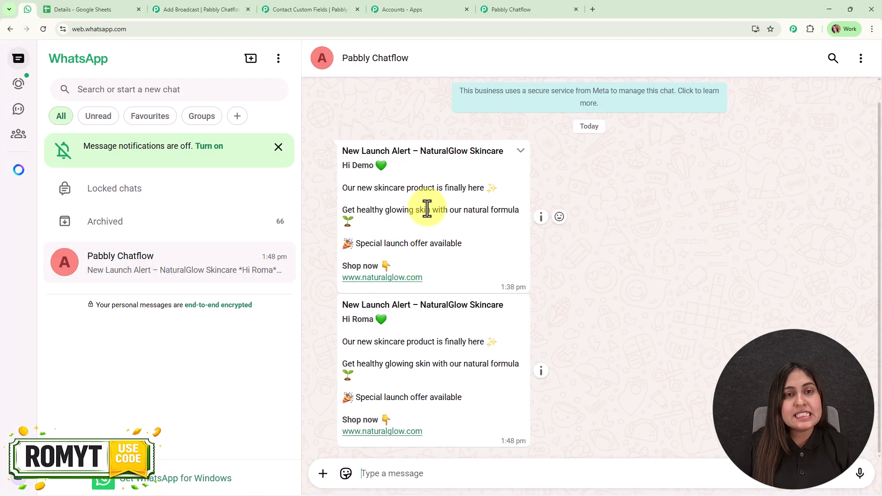
triple_click(343, 319)
left_click(449, 346)
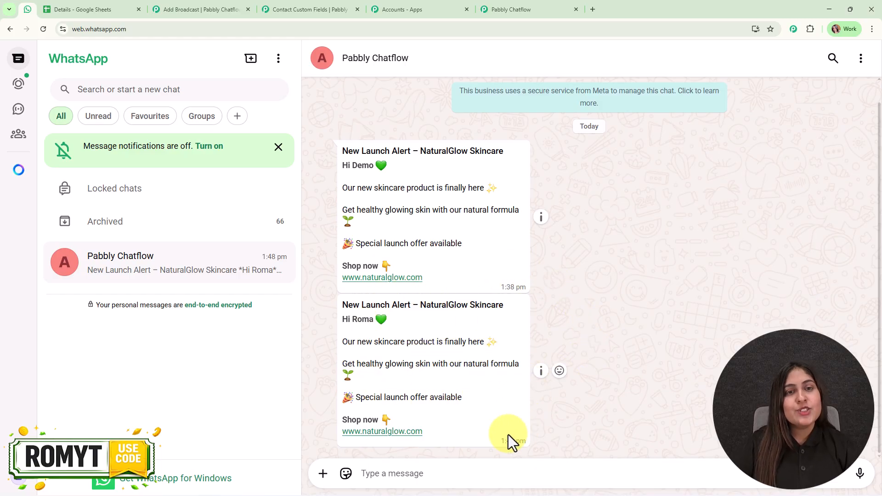
left_click(161, 8)
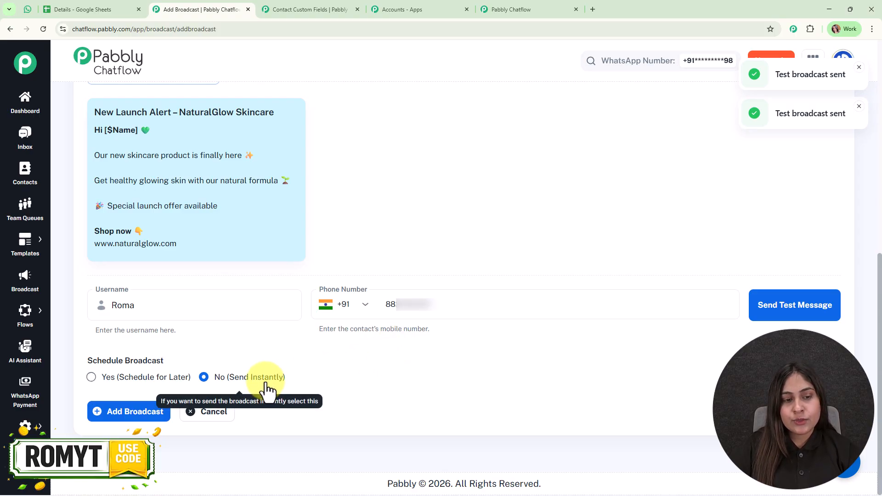
Step: Schedule the broadcast for later, on 04/30/2026 at 01:00 PM
left_click(90, 378)
scroll(161, 367, "down", 1)
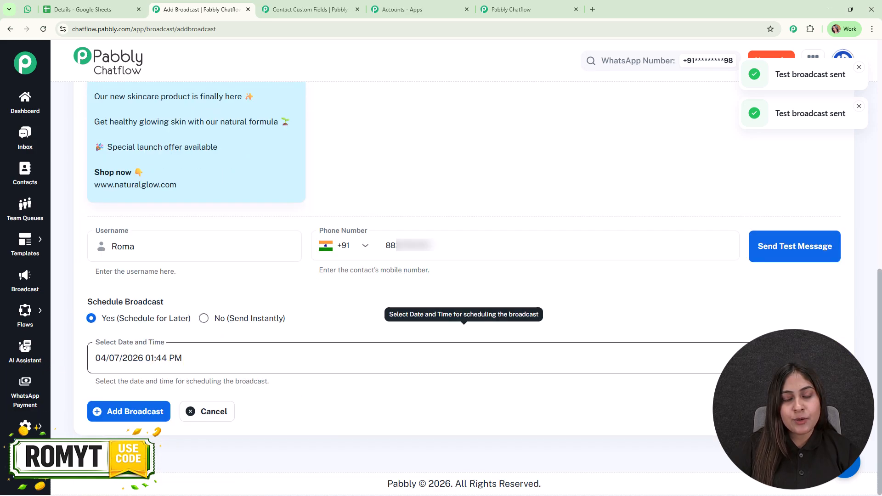
left_click(233, 352)
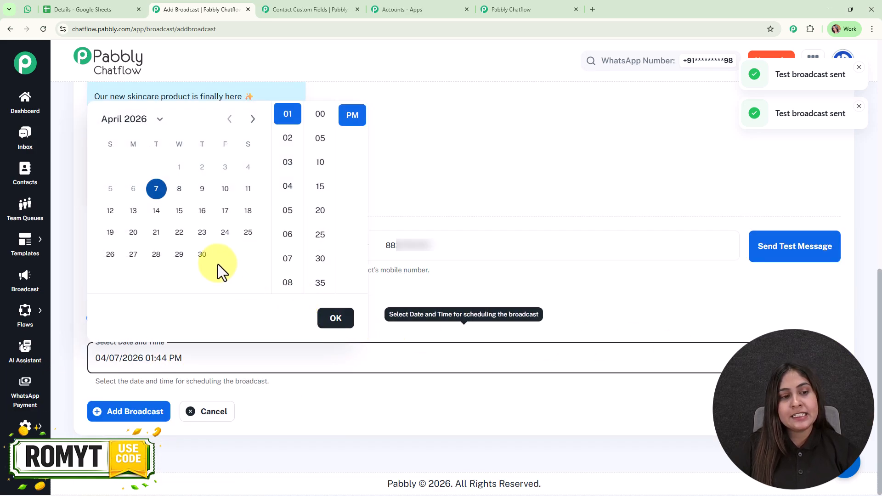
left_click(202, 254)
left_click(320, 117)
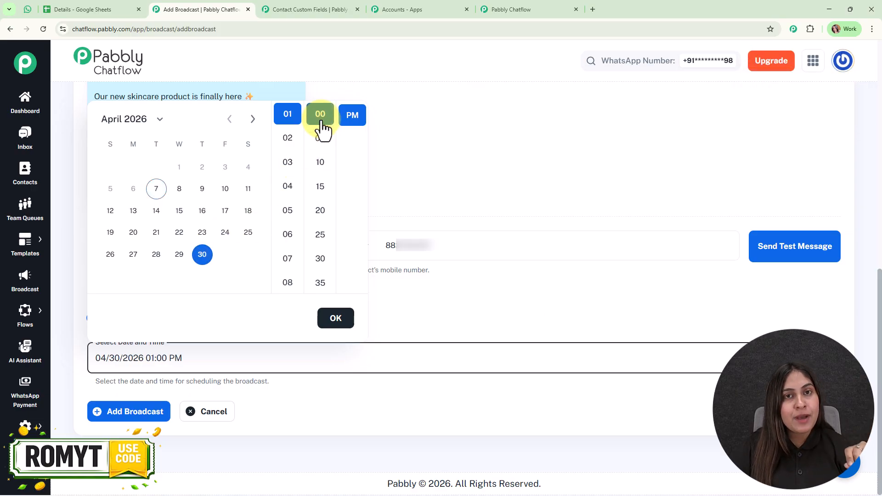
left_click(341, 321)
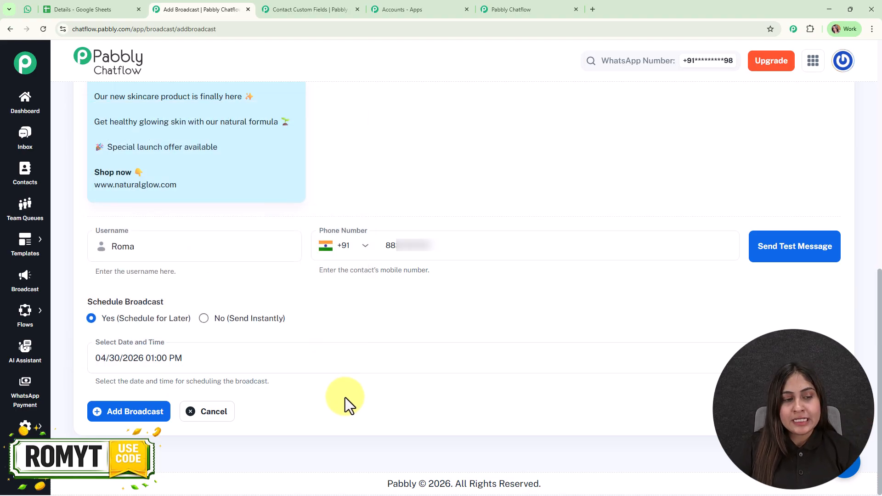
Step: Create the Product Launch broadcast, scheduled for Apr 30, 2026 01:00 PM
left_click(131, 414)
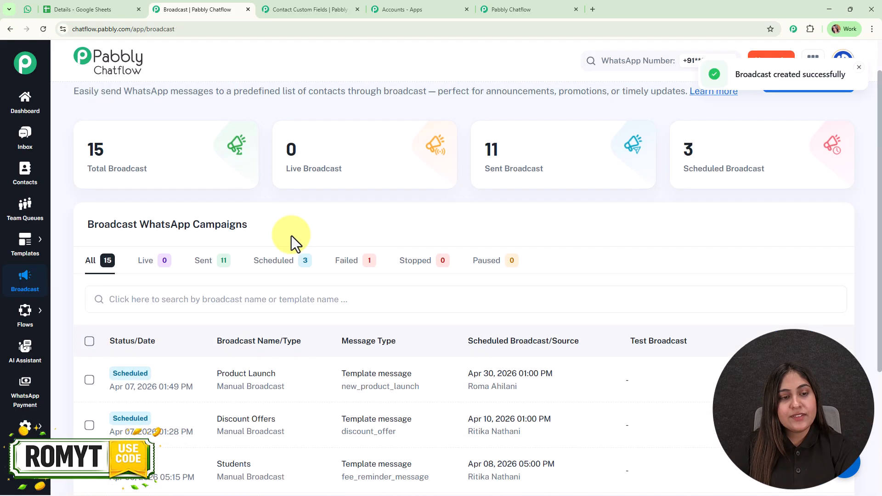
scroll(292, 236, "down", 1)
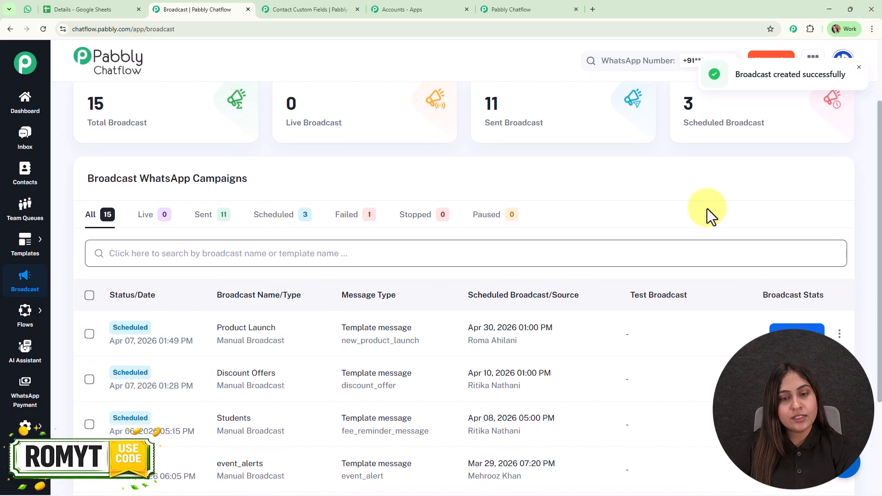
scroll(410, 256, "down", 3)
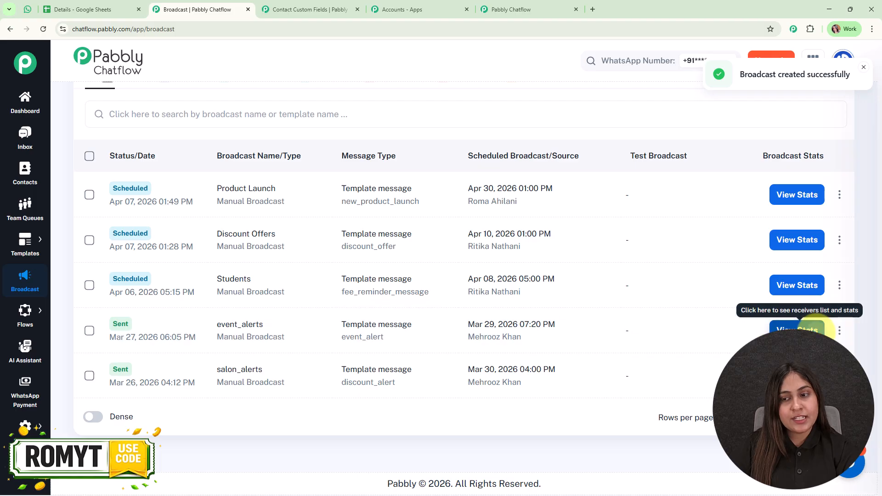
Step: Open the event_alerts report and expand its breakdown of 11 failed deliveries
left_click(811, 330)
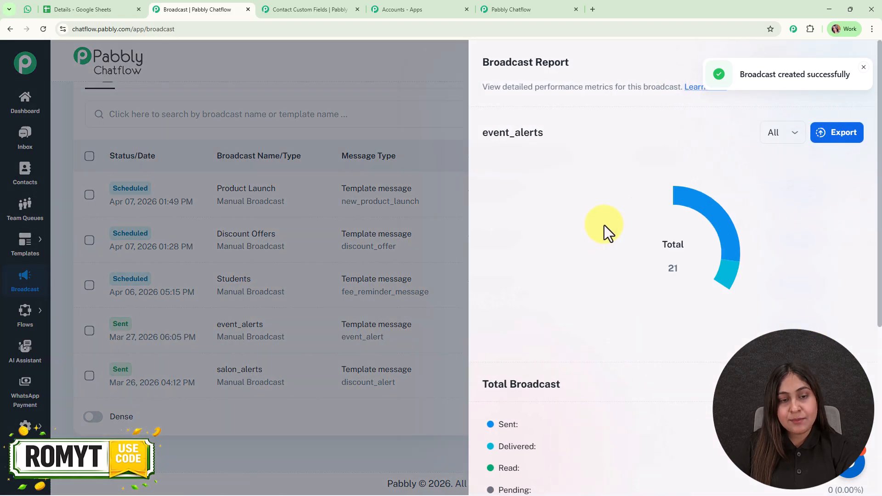
scroll(597, 278, "down", 5)
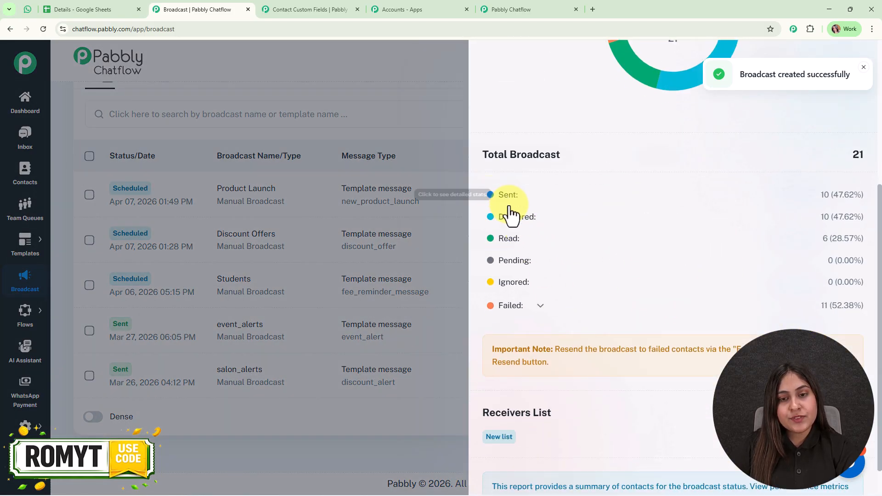
left_click(536, 307)
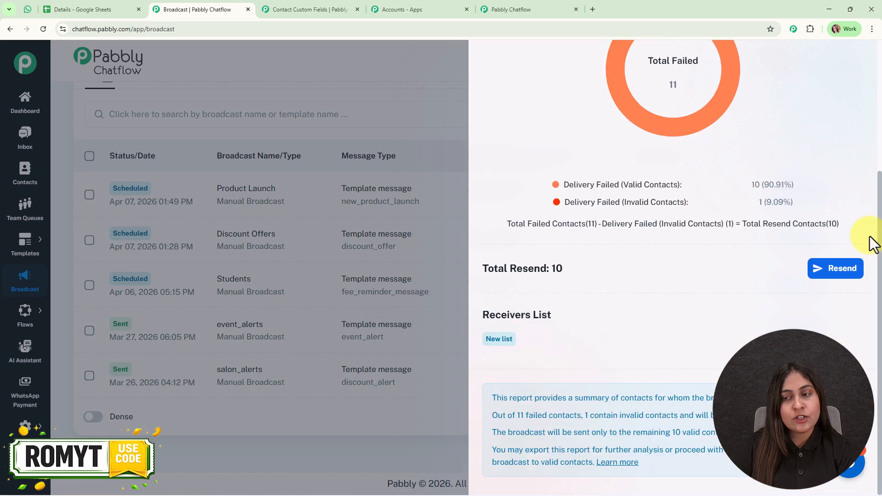
left_click_drag(880, 316, 880, 181)
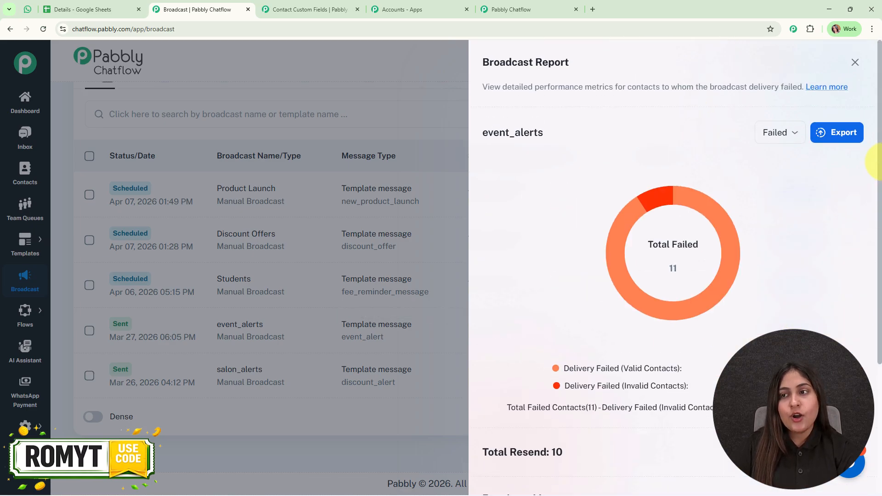
Step: Close the event_alerts report to show all 15 broadcasts, 3 scheduled
left_click(853, 62)
scroll(574, 144, "up", 5)
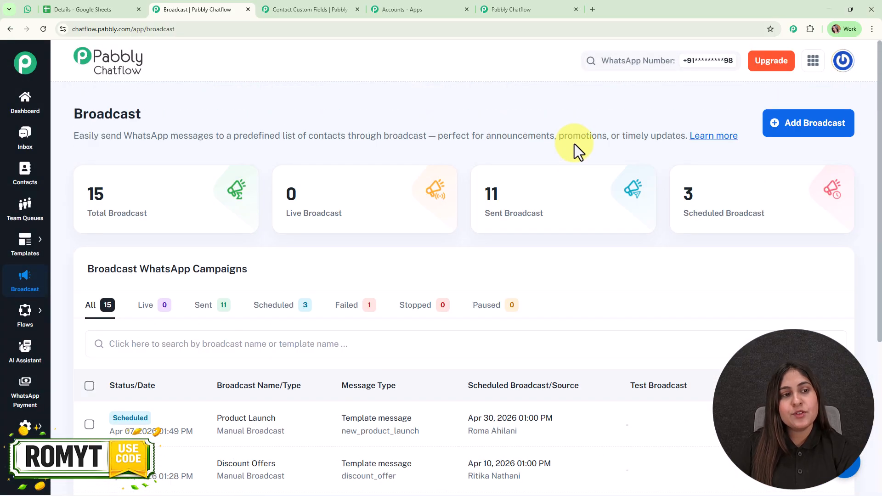